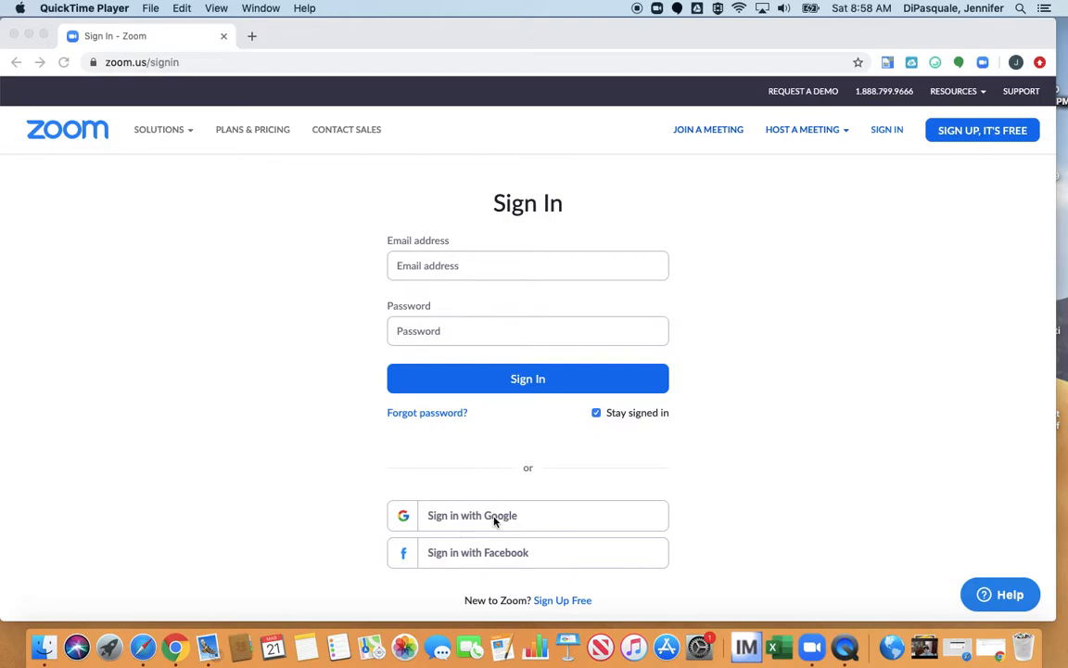
Sign in to Zoom through Google, choosing the first listed Google account.
{"action": "left_click", "coordinate": [494, 521]}
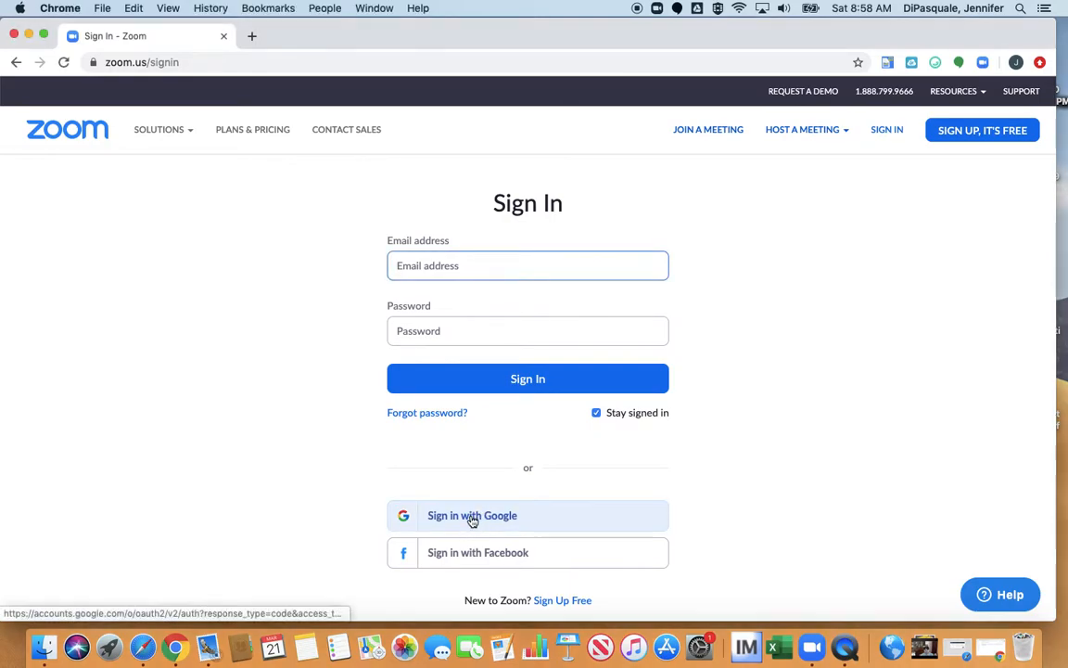
{"action": "left_click", "coordinate": [472, 520]}
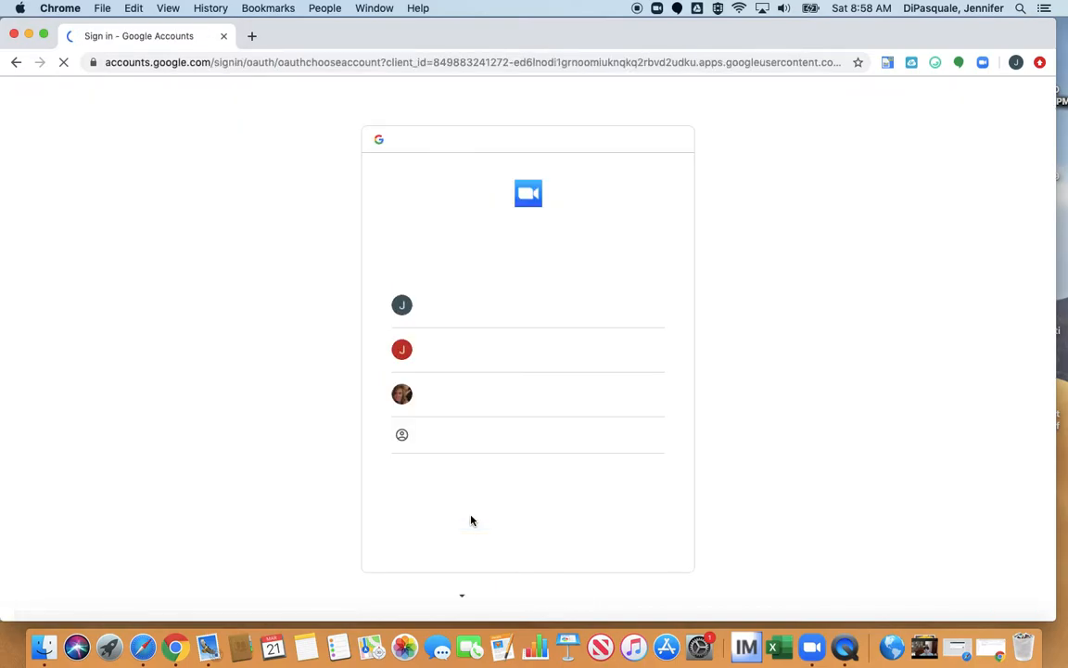
{"action": "left_click", "coordinate": [505, 309]}
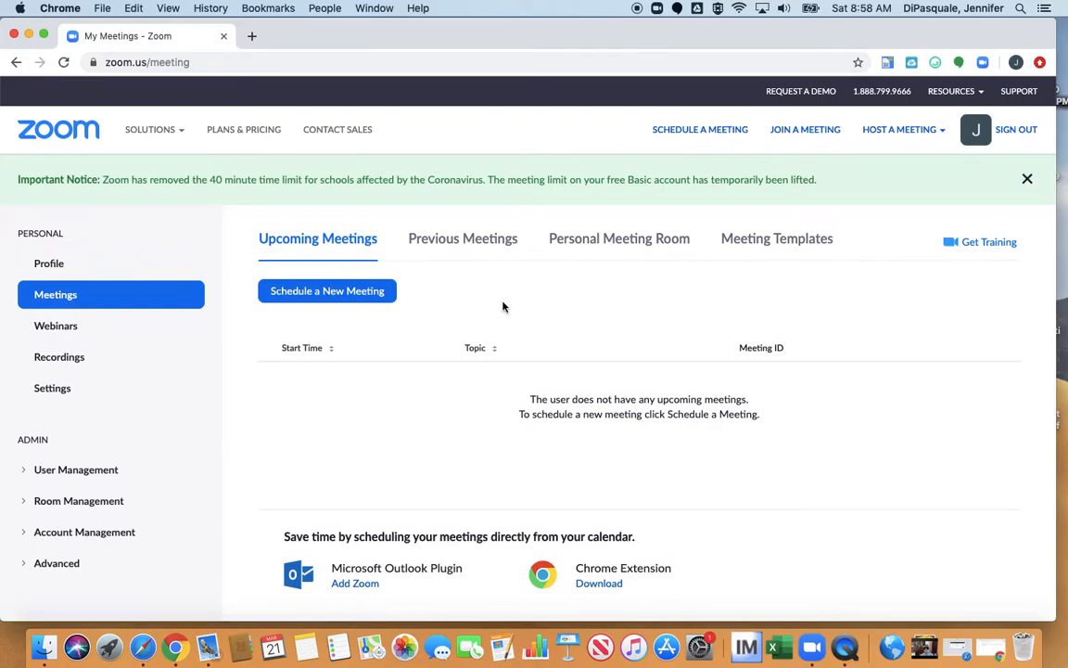
Open the account profile and review the personal meeting ID, user type, capacity, language, and date and time details.
{"action": "left_click", "coordinate": [106, 268]}
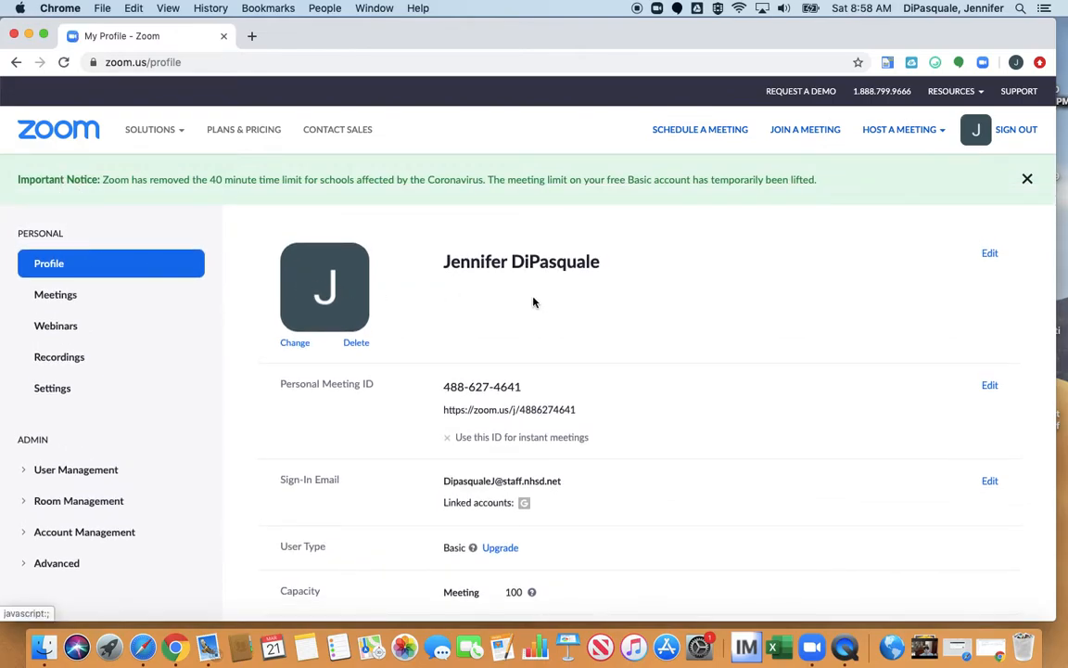
{"action": "scroll", "coordinate": [509, 327], "scroll_direction": "down", "scroll_amount": 5}
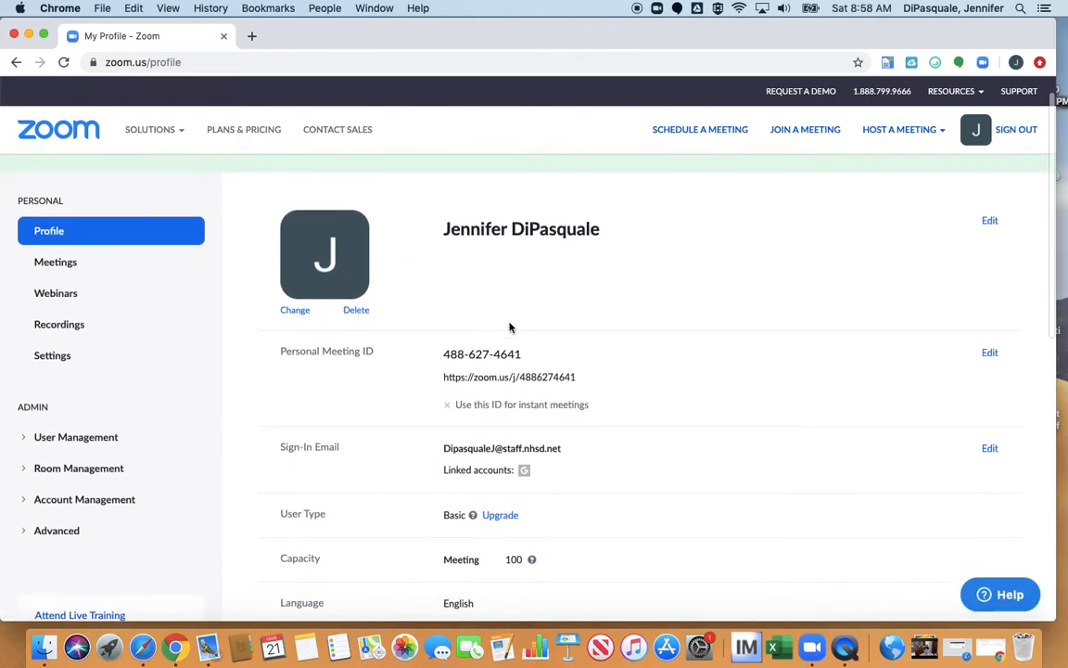
{"action": "scroll", "coordinate": [509, 327], "scroll_direction": "down", "scroll_amount": 5}
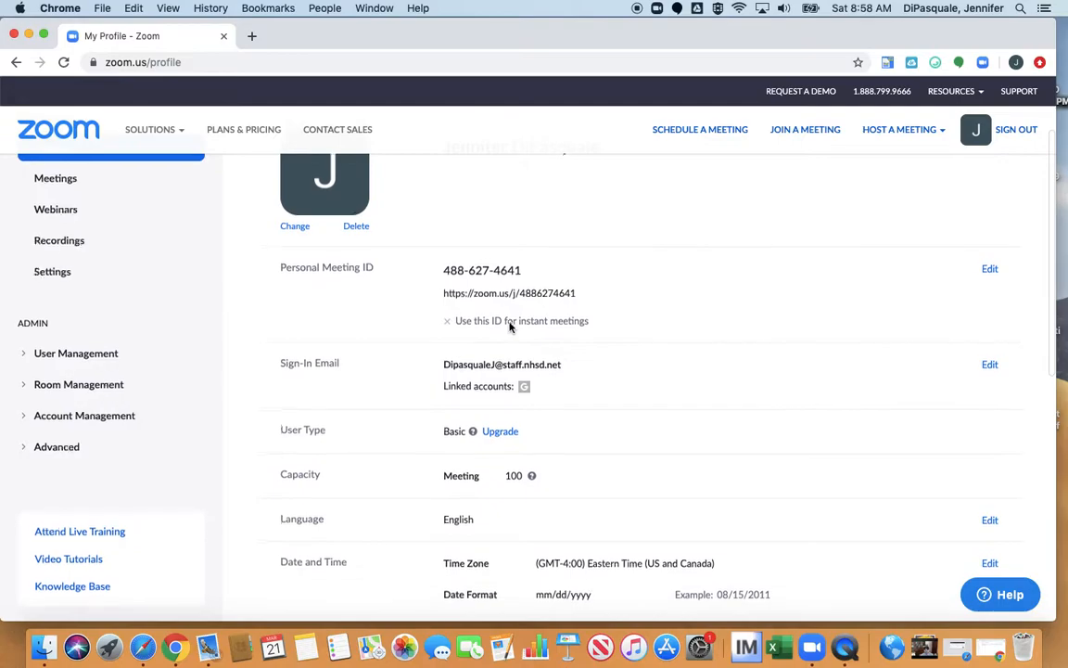
{"action": "scroll", "coordinate": [509, 327], "scroll_direction": "down", "scroll_amount": 2}
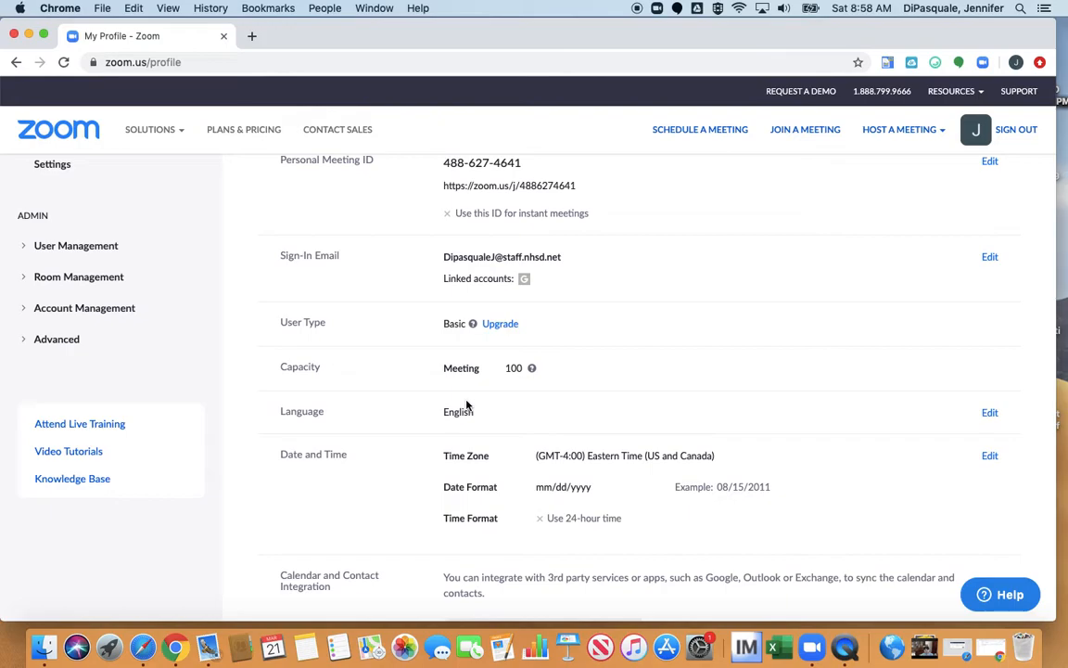
{"action": "scroll", "coordinate": [466, 405], "scroll_direction": "up", "scroll_amount": 5}
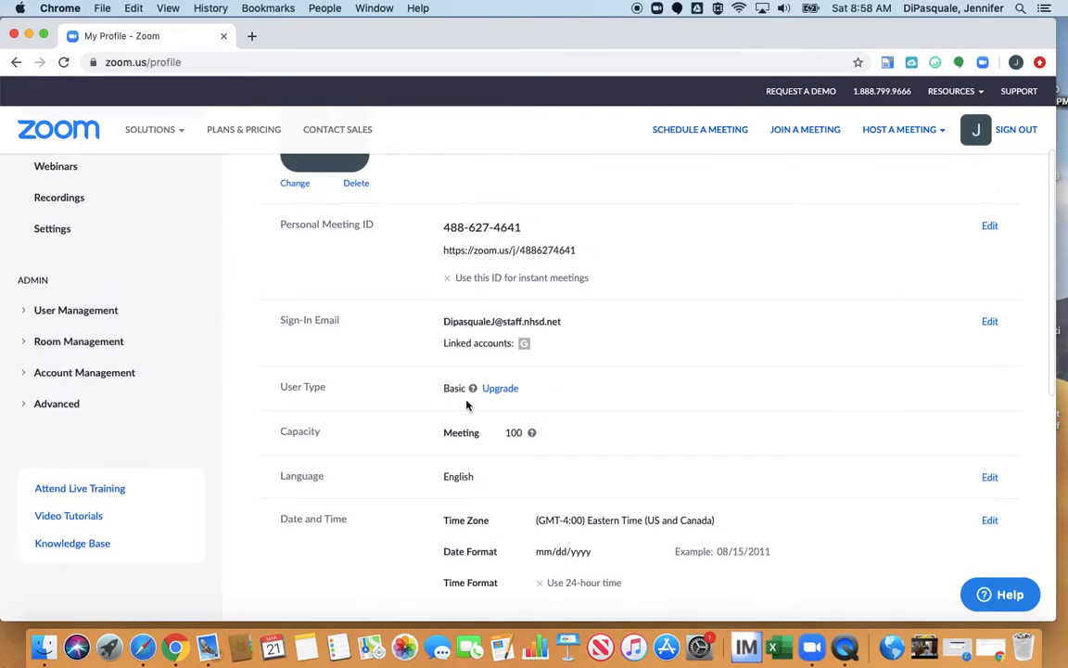
{"action": "scroll", "coordinate": [467, 406], "scroll_direction": "up", "scroll_amount": 4}
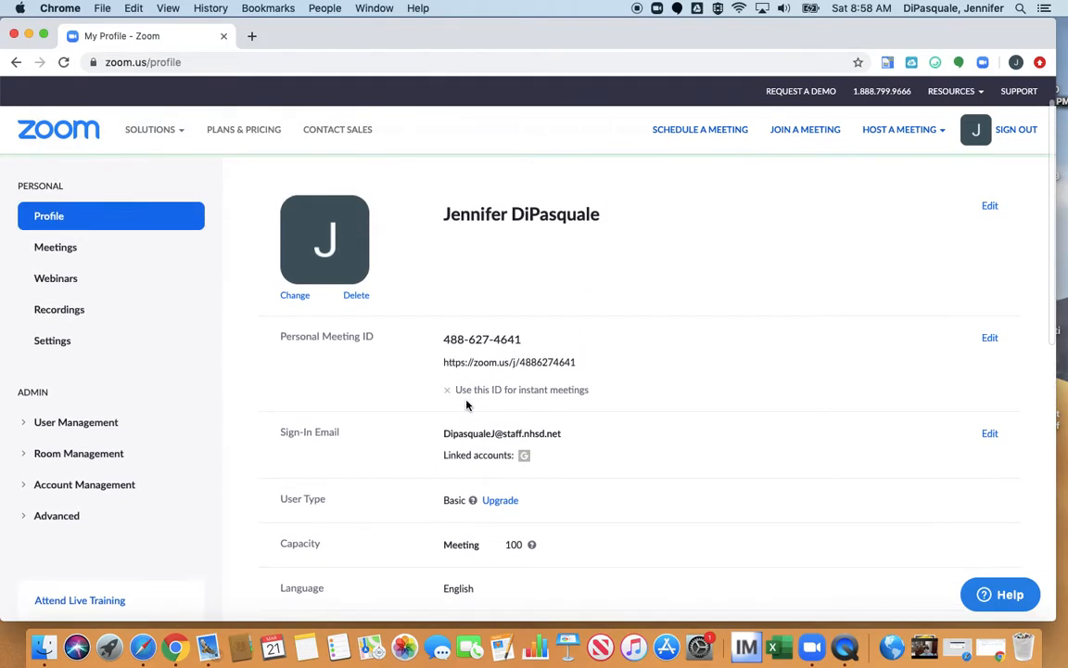
Open the Personal Meeting Room under Meetings and review its calendar, password, join URL, video, audio and meeting options.
{"action": "left_click", "coordinate": [72, 252]}
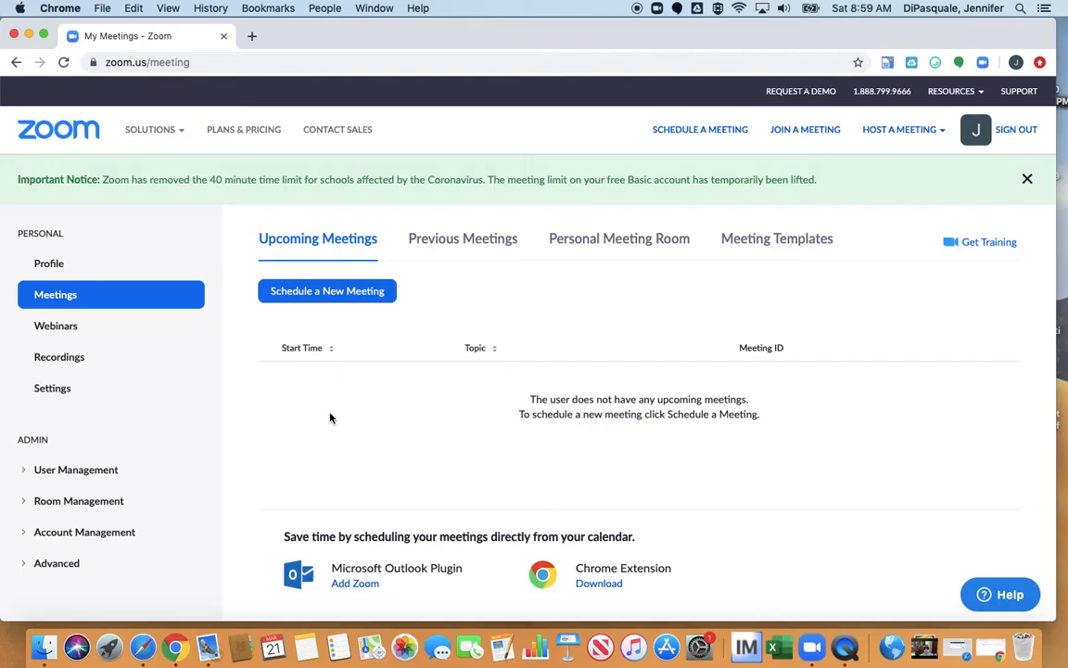
{"action": "left_click", "coordinate": [575, 247]}
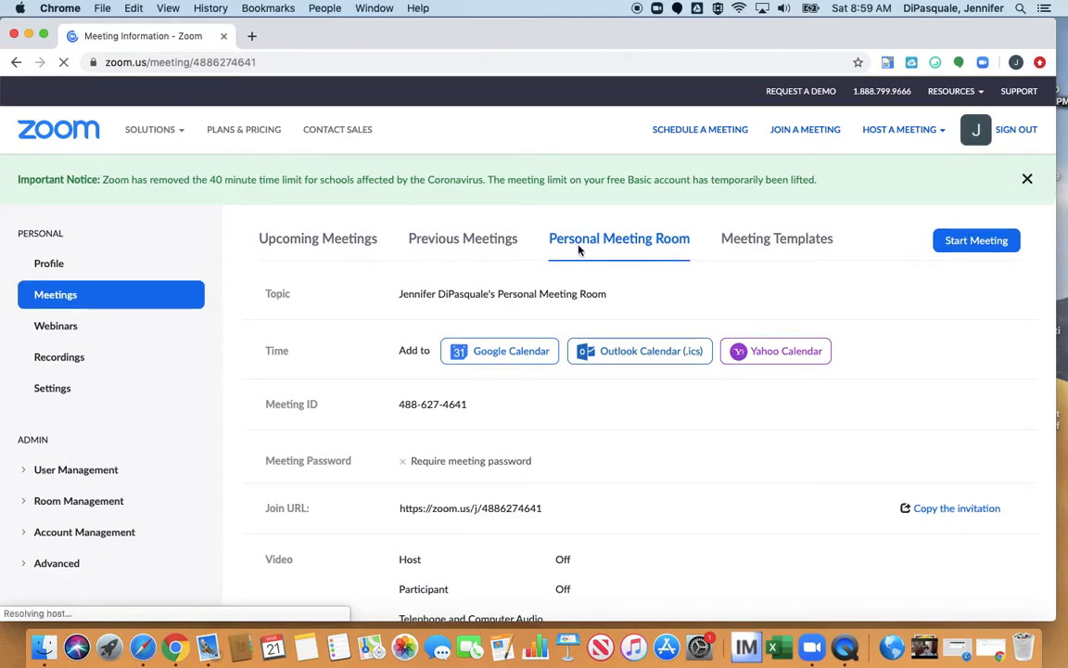
{"action": "scroll", "coordinate": [577, 248], "scroll_direction": "down", "scroll_amount": 2}
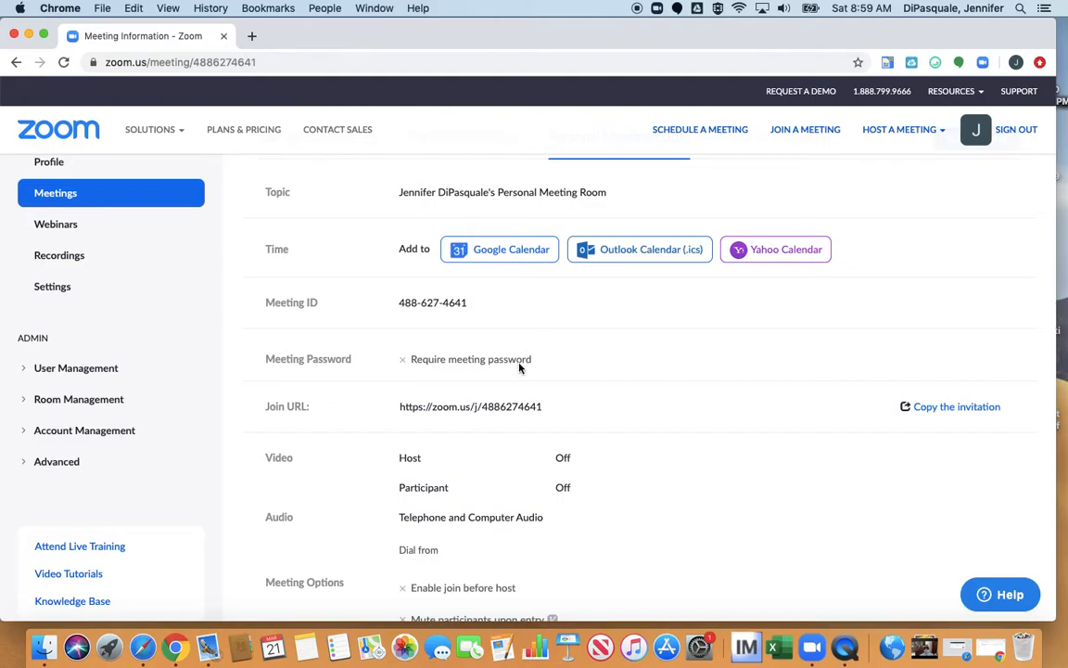
{"action": "scroll", "coordinate": [519, 368], "scroll_direction": "down", "scroll_amount": 3}
{"action": "scroll", "coordinate": [520, 368], "scroll_direction": "down", "scroll_amount": 2}
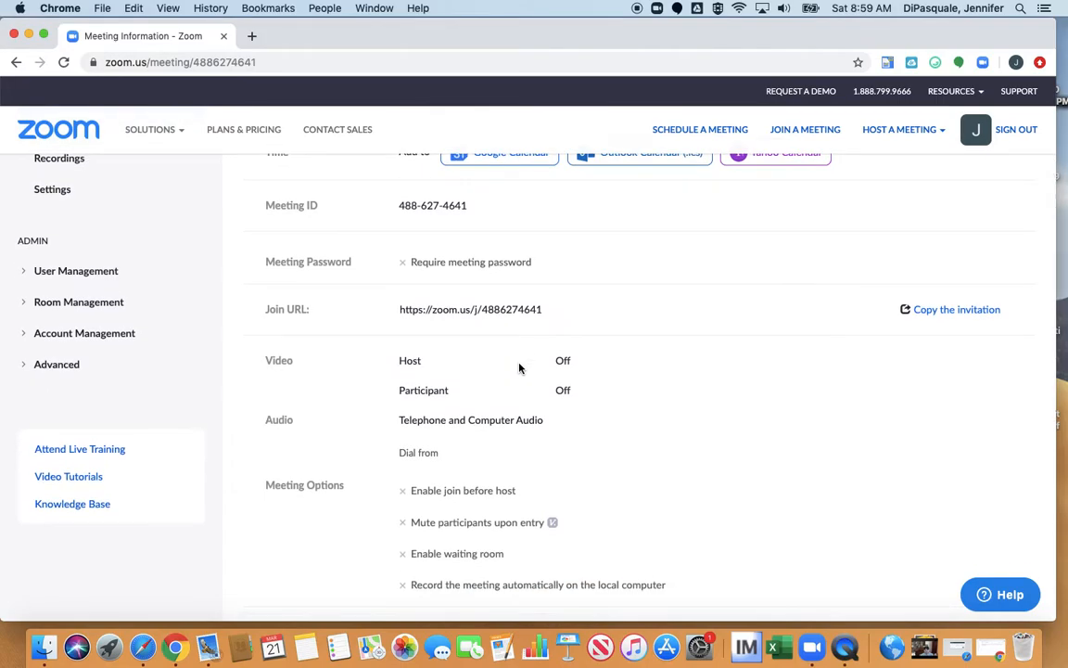
{"action": "scroll", "coordinate": [517, 364], "scroll_direction": "up", "scroll_amount": 1}
{"action": "scroll", "coordinate": [516, 364], "scroll_direction": "up", "scroll_amount": 5}
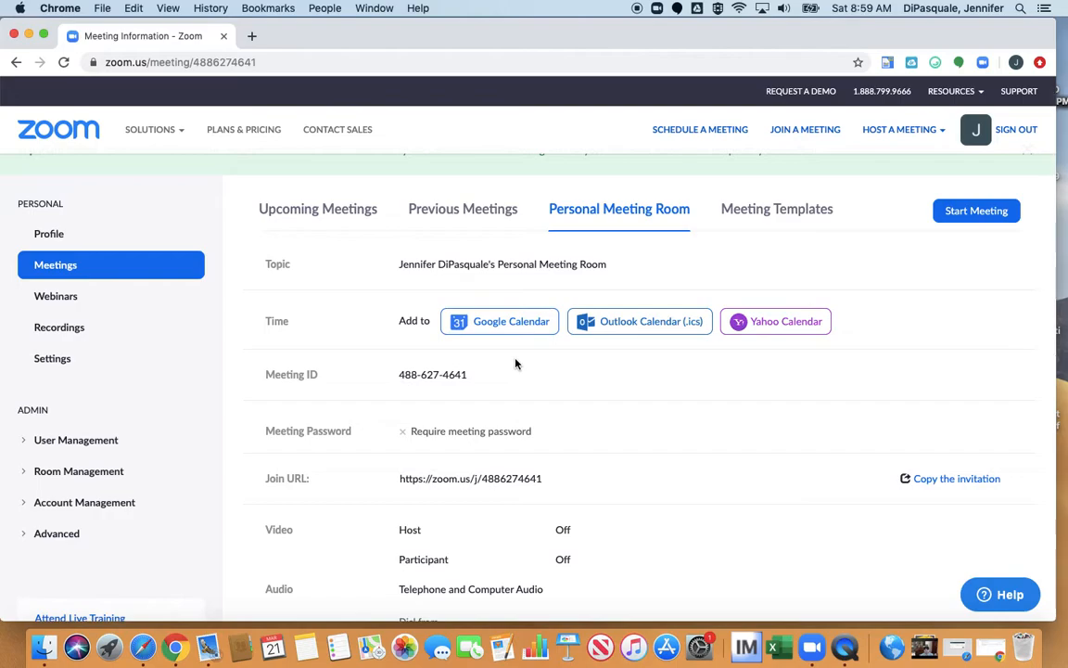
{"action": "scroll", "coordinate": [517, 365], "scroll_direction": "up", "scroll_amount": 1}
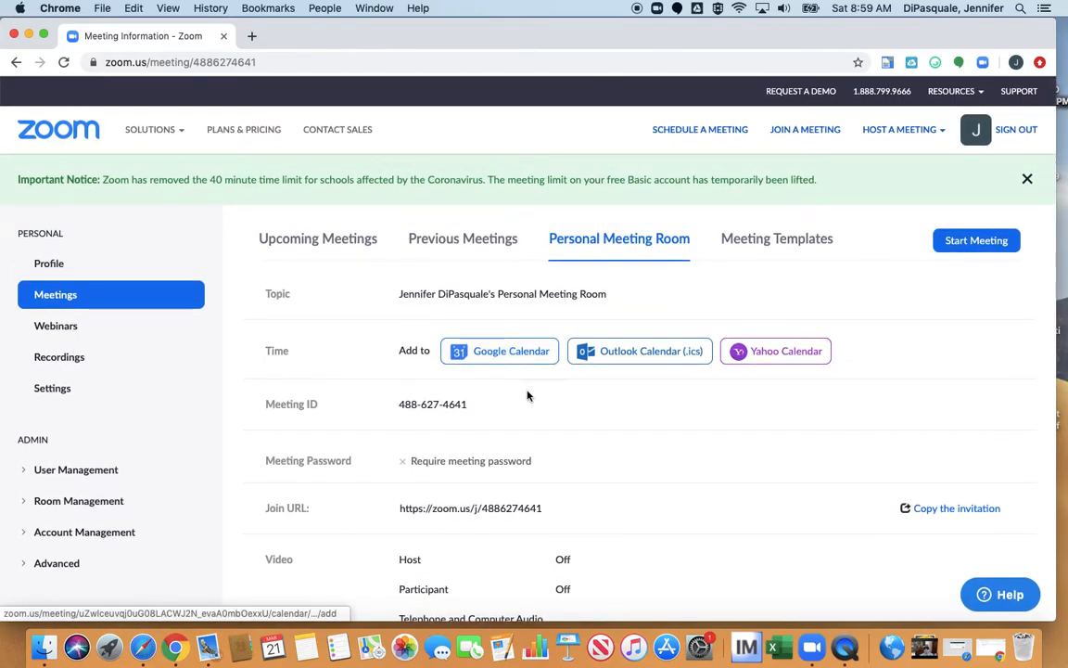
Compare the upcoming meetings list with the Personal Meeting Room, ending on the upcoming meetings.
{"action": "left_click", "coordinate": [333, 239]}
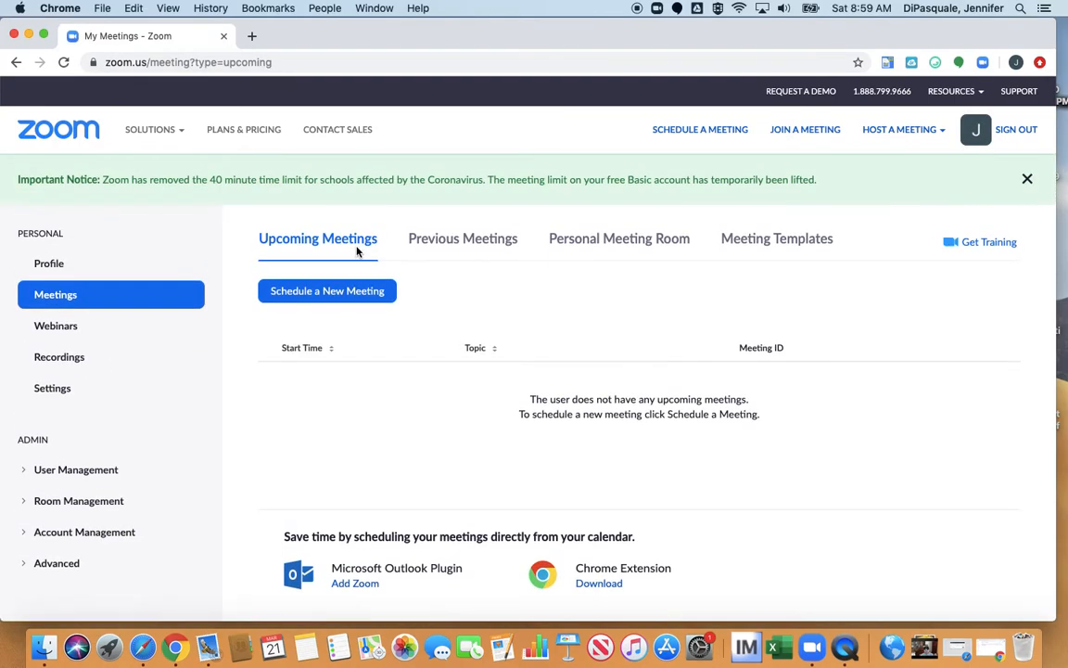
{"action": "left_click", "coordinate": [588, 249]}
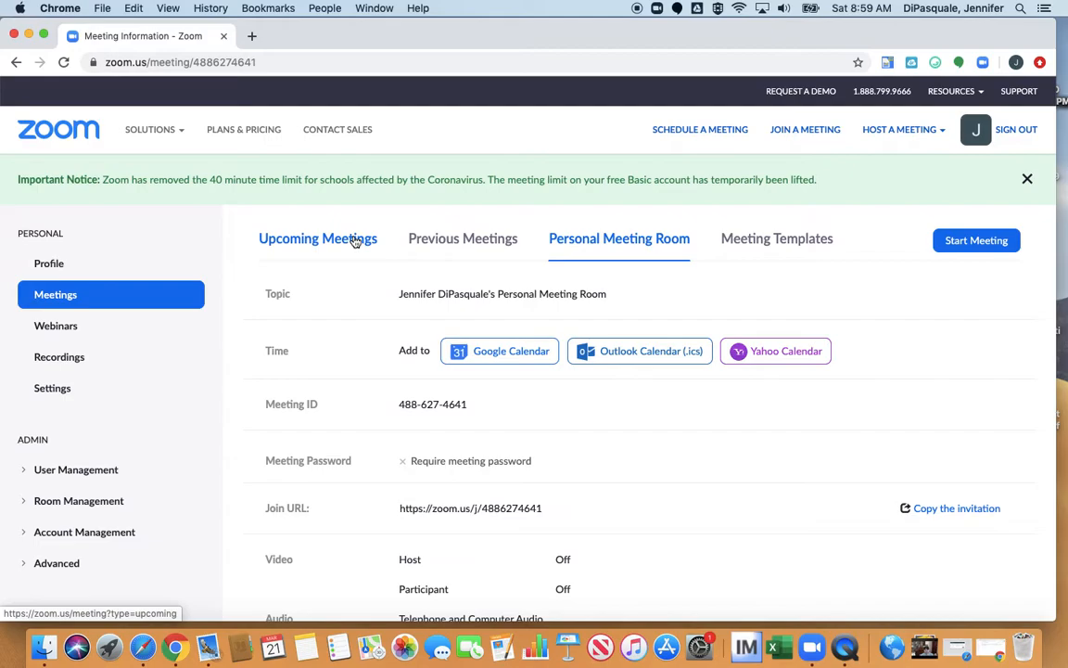
{"action": "left_click", "coordinate": [355, 242]}
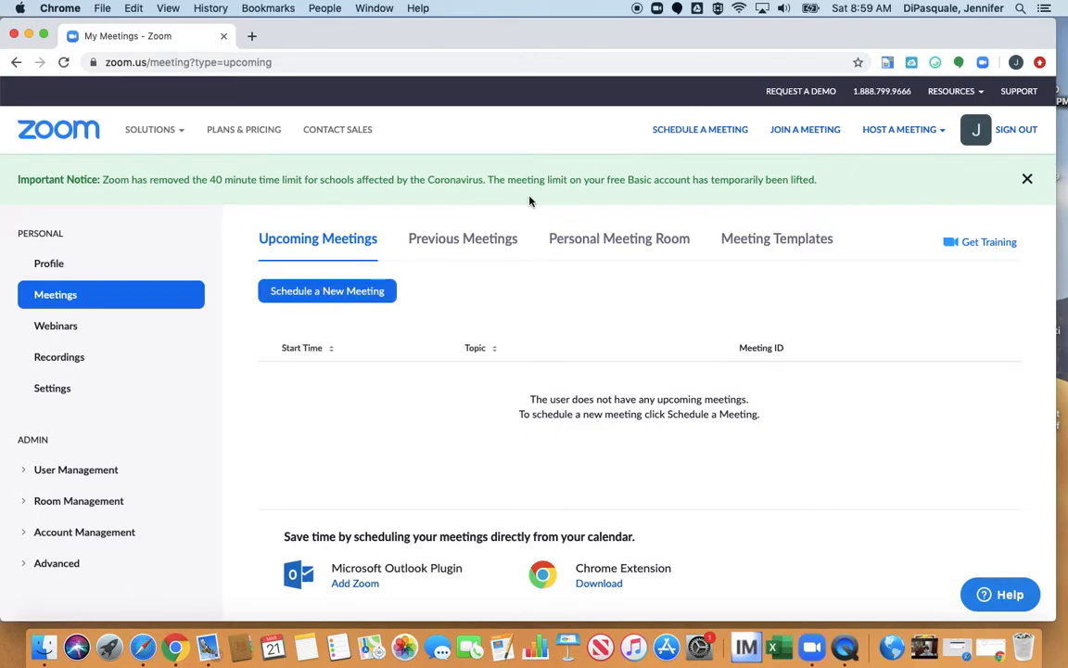
Open the form for scheduling a new meeting and look over its topic, description, date, duration and time zone fields.
{"action": "left_click", "coordinate": [312, 294]}
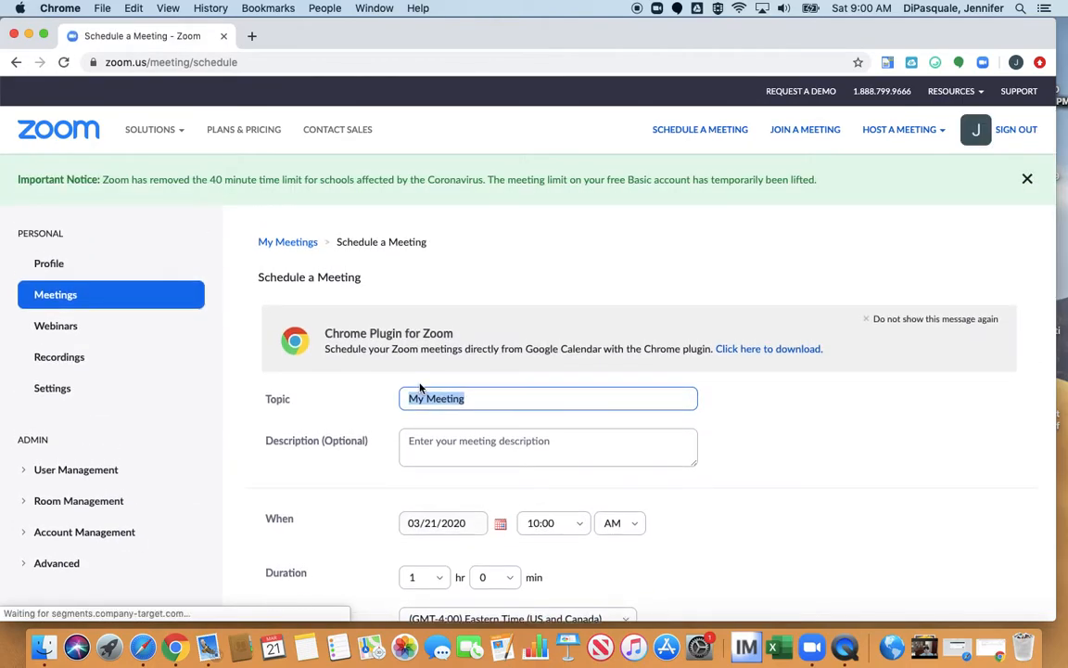
{"action": "scroll", "coordinate": [383, 448], "scroll_direction": "down", "scroll_amount": 5}
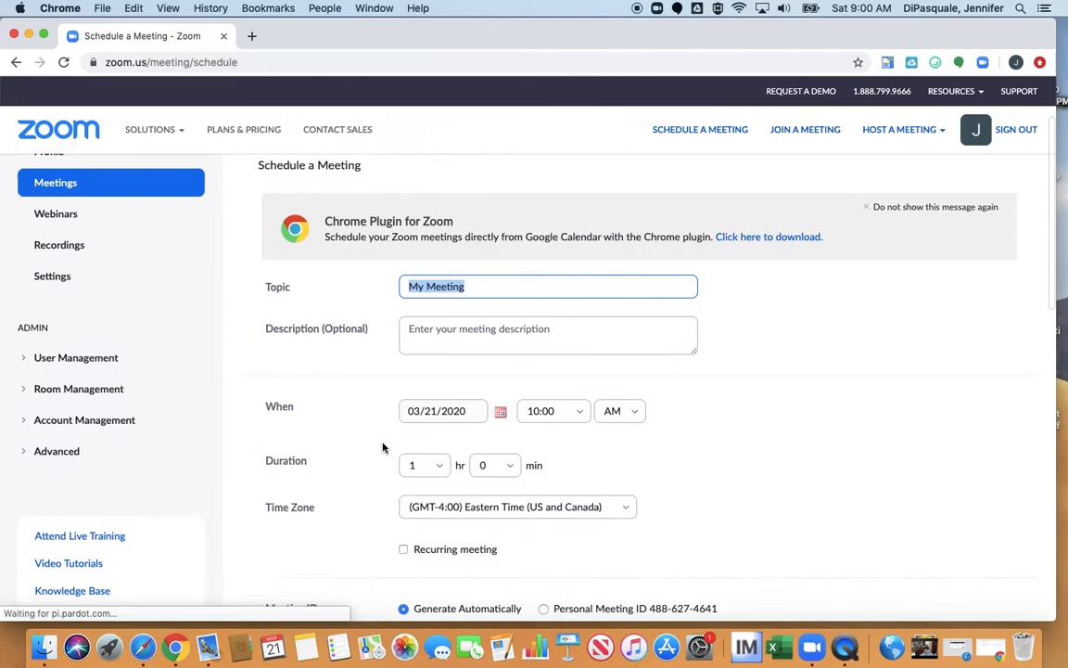
{"action": "scroll", "coordinate": [383, 447], "scroll_direction": "up", "scroll_amount": 5}
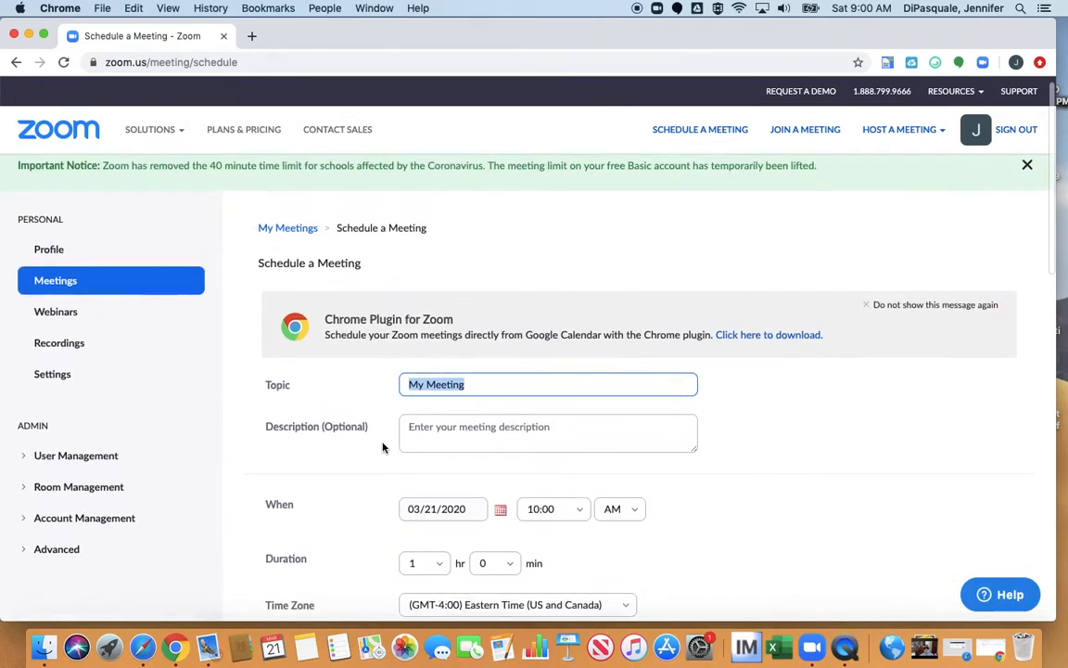
Open the account's meeting settings and review the host video, participants video, audio type and join before host options.
{"action": "left_click", "coordinate": [60, 387]}
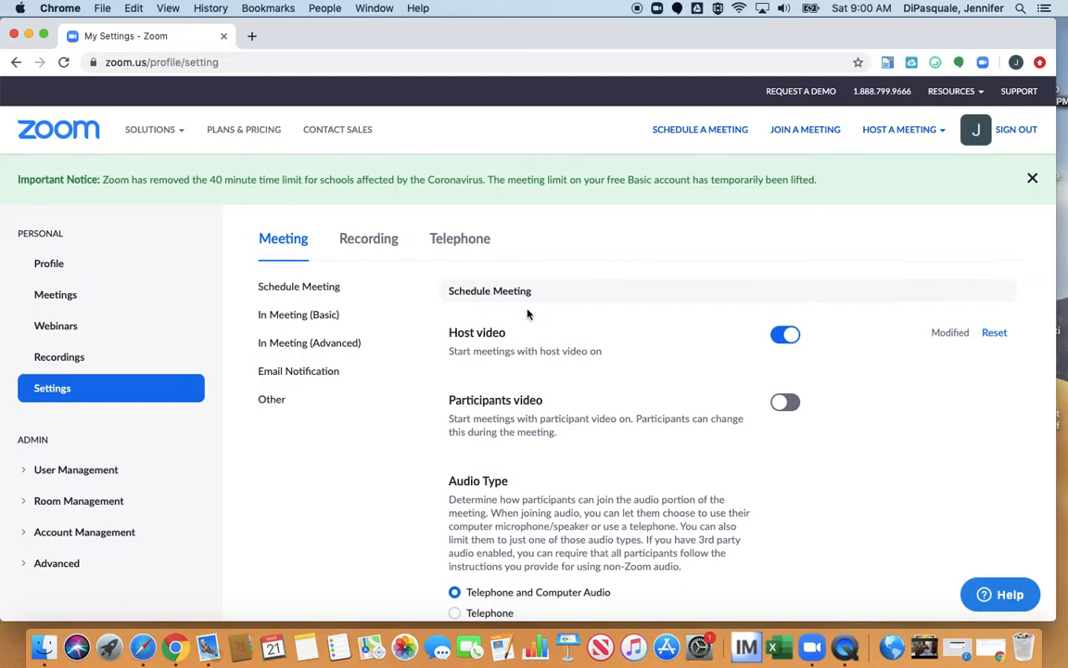
{"action": "scroll", "coordinate": [509, 320], "scroll_direction": "down", "scroll_amount": 2}
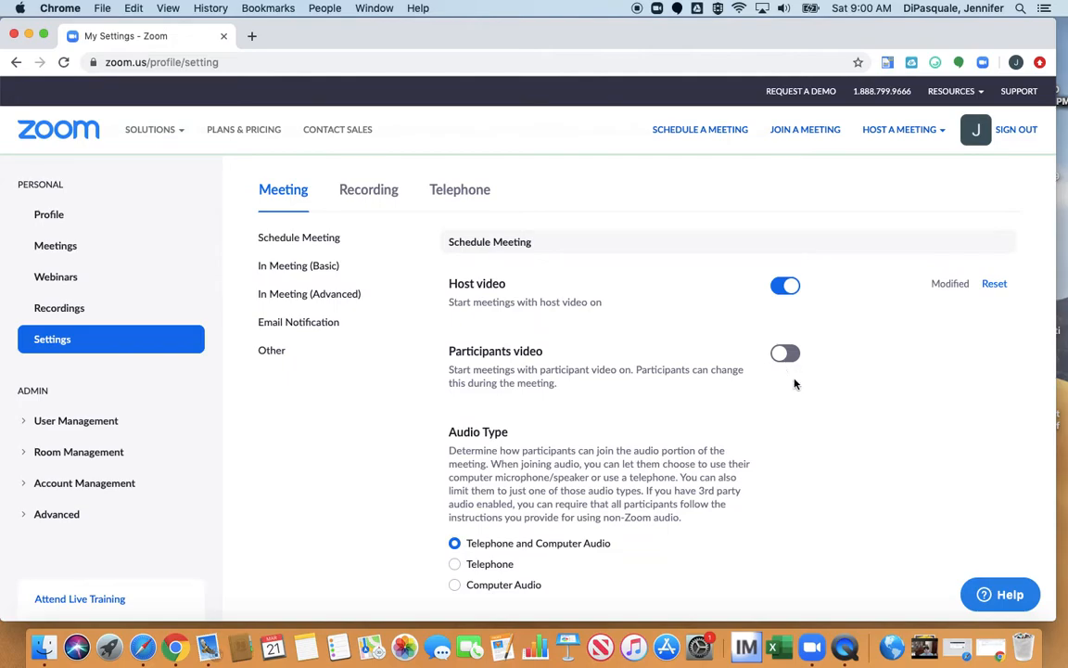
{"action": "scroll", "coordinate": [793, 378], "scroll_direction": "down", "scroll_amount": 3}
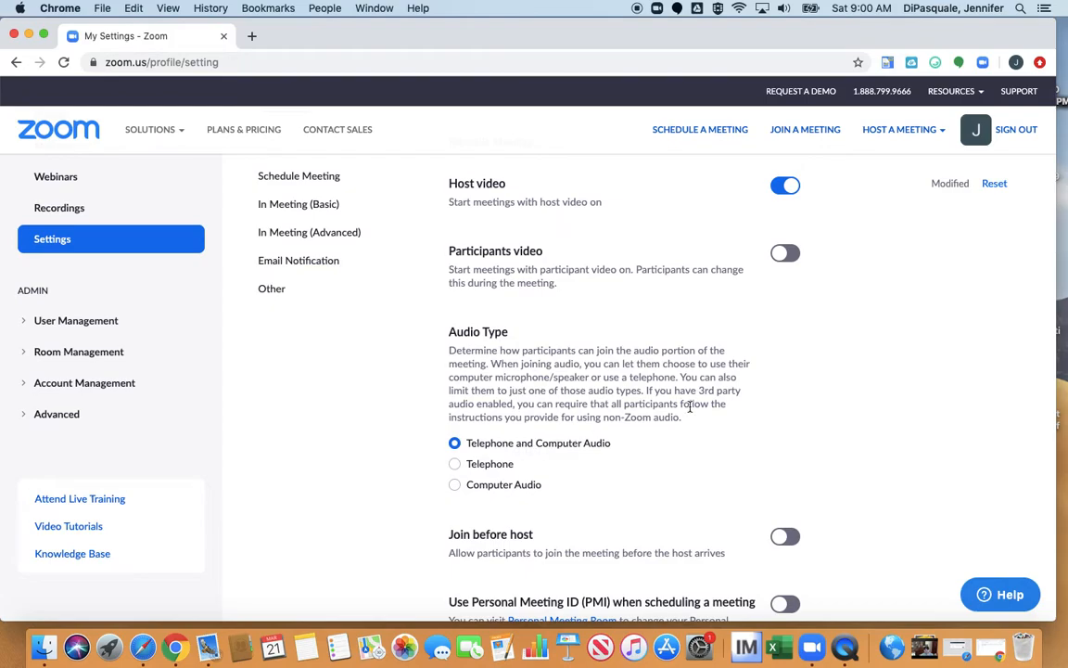
{"action": "scroll", "coordinate": [686, 405], "scroll_direction": "down", "scroll_amount": 1}
{"action": "scroll", "coordinate": [690, 406], "scroll_direction": "down", "scroll_amount": 3}
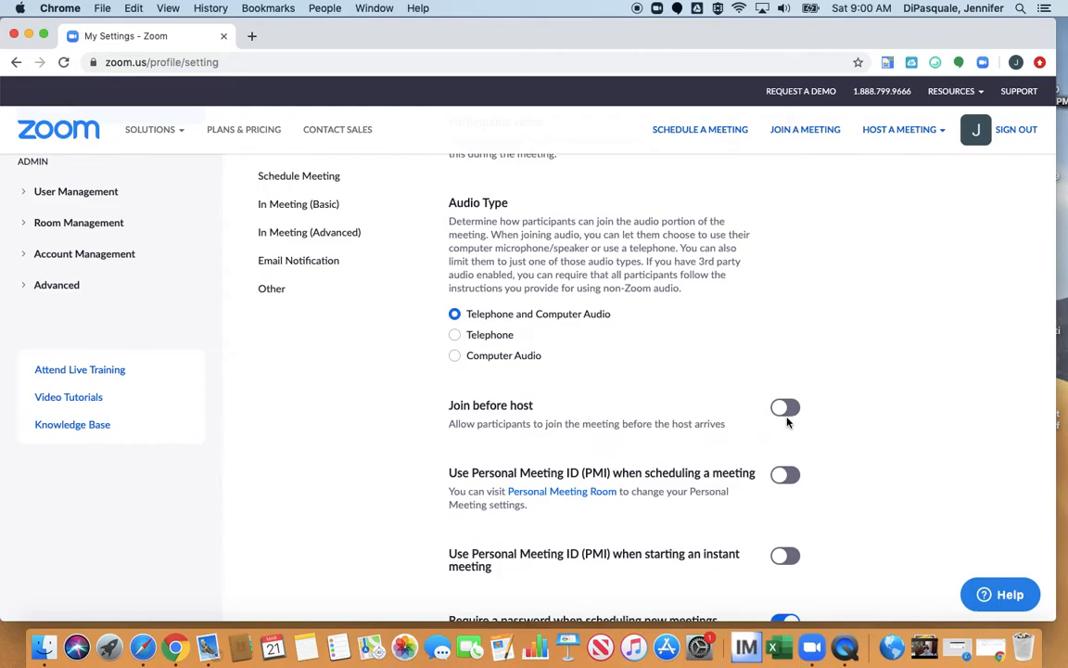
{"action": "scroll", "coordinate": [787, 423], "scroll_direction": "down", "scroll_amount": 3}
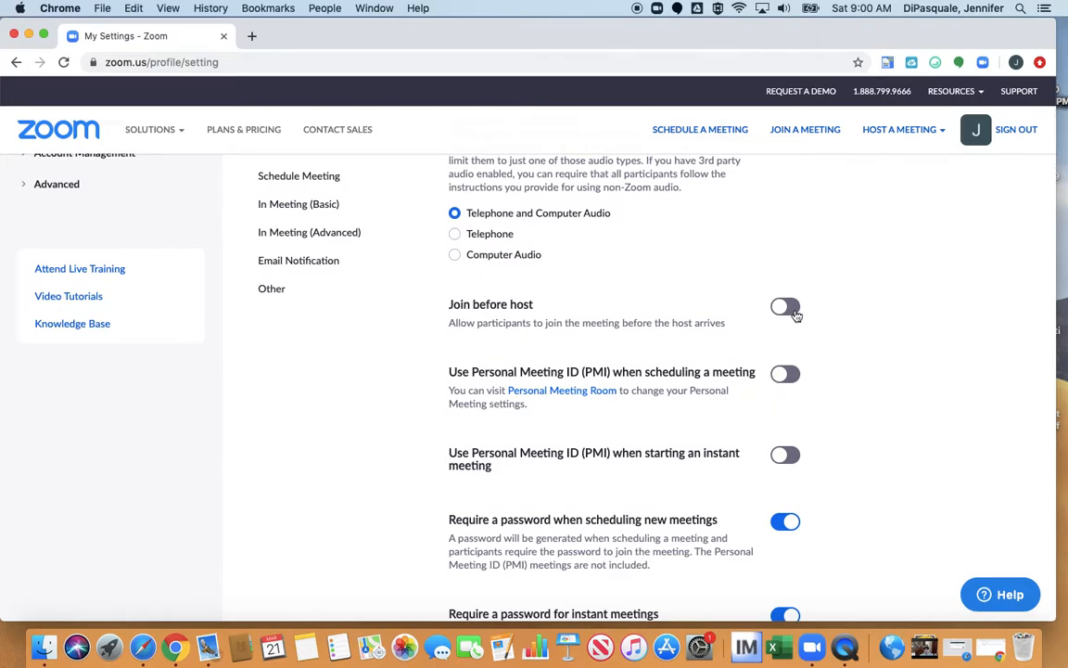
Review the meeting password requirements, the embedded password link, mute upon entry and meeting reminder settings, down to the In Meeting (Basic) section.
{"action": "scroll", "coordinate": [819, 390], "scroll_direction": "down", "scroll_amount": 3}
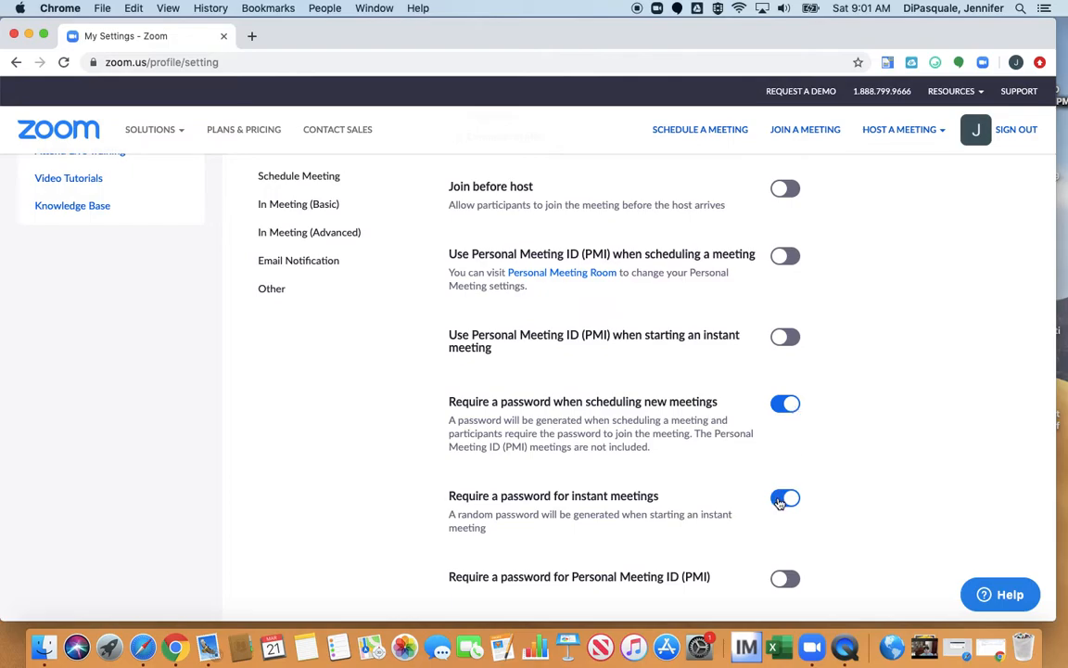
{"action": "scroll", "coordinate": [780, 502], "scroll_direction": "down", "scroll_amount": 2}
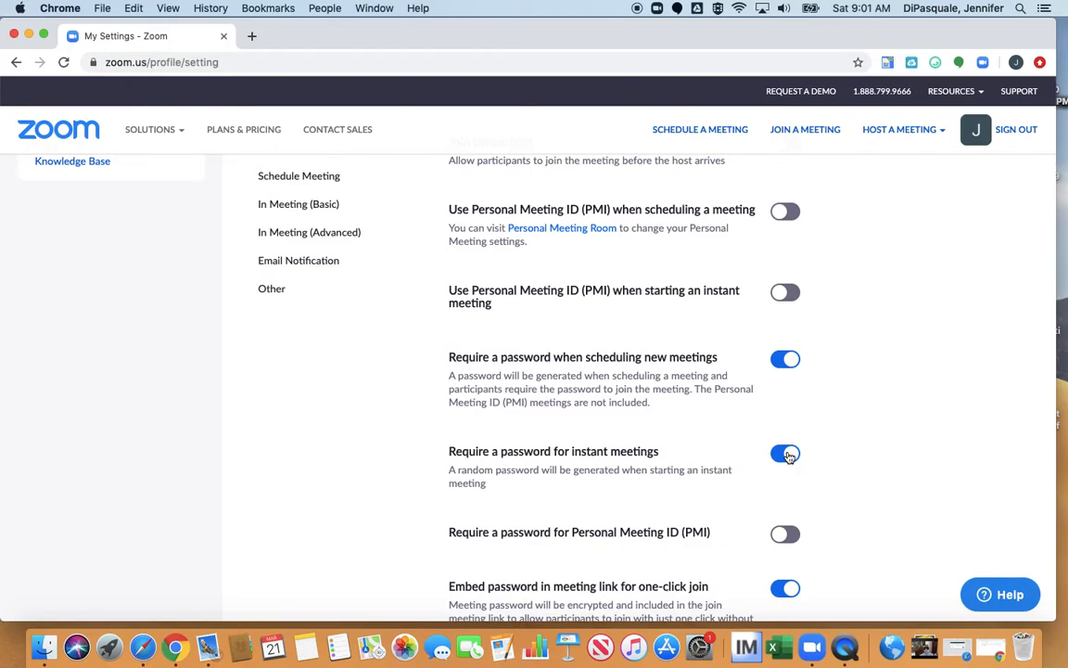
{"action": "scroll", "coordinate": [879, 465], "scroll_direction": "down", "scroll_amount": 4}
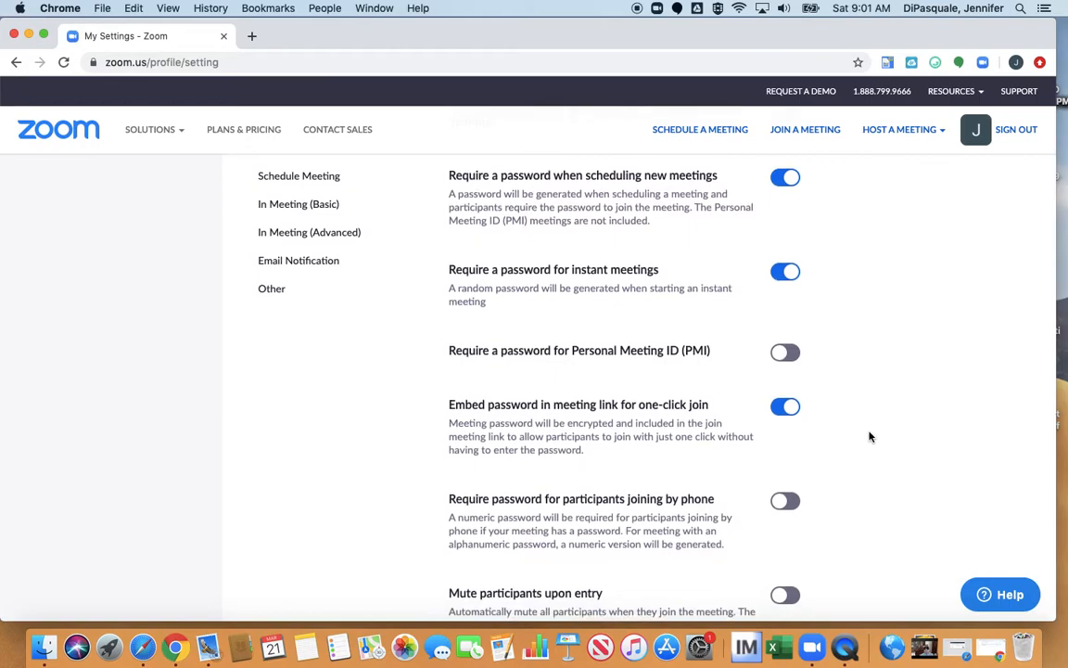
{"action": "scroll", "coordinate": [870, 436], "scroll_direction": "down", "scroll_amount": 3}
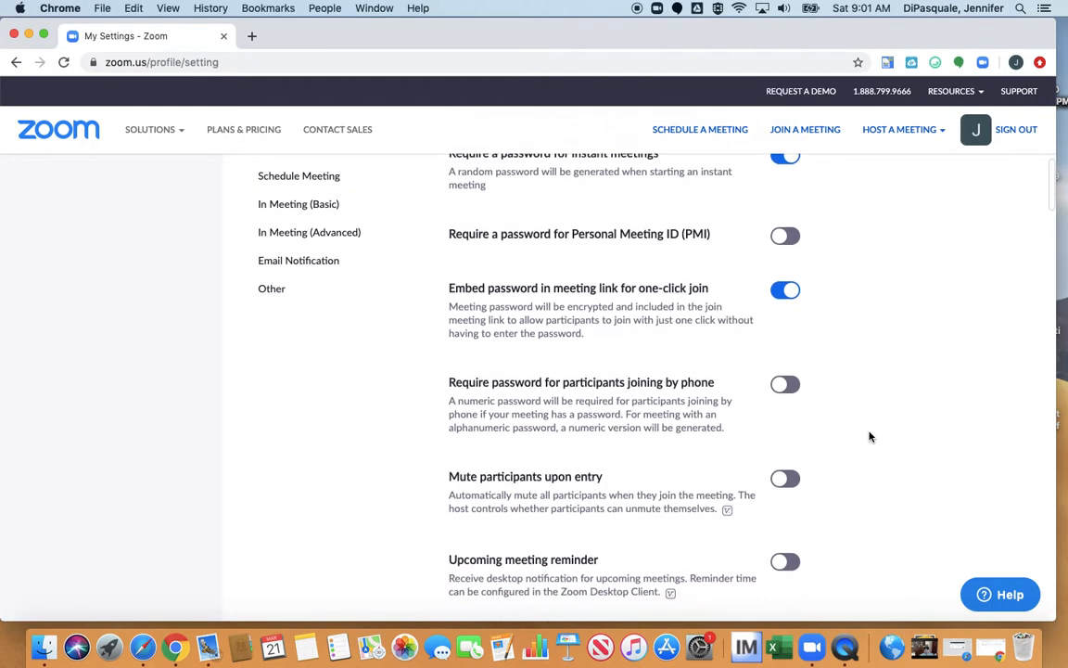
{"action": "scroll", "coordinate": [870, 437], "scroll_direction": "down", "scroll_amount": 1}
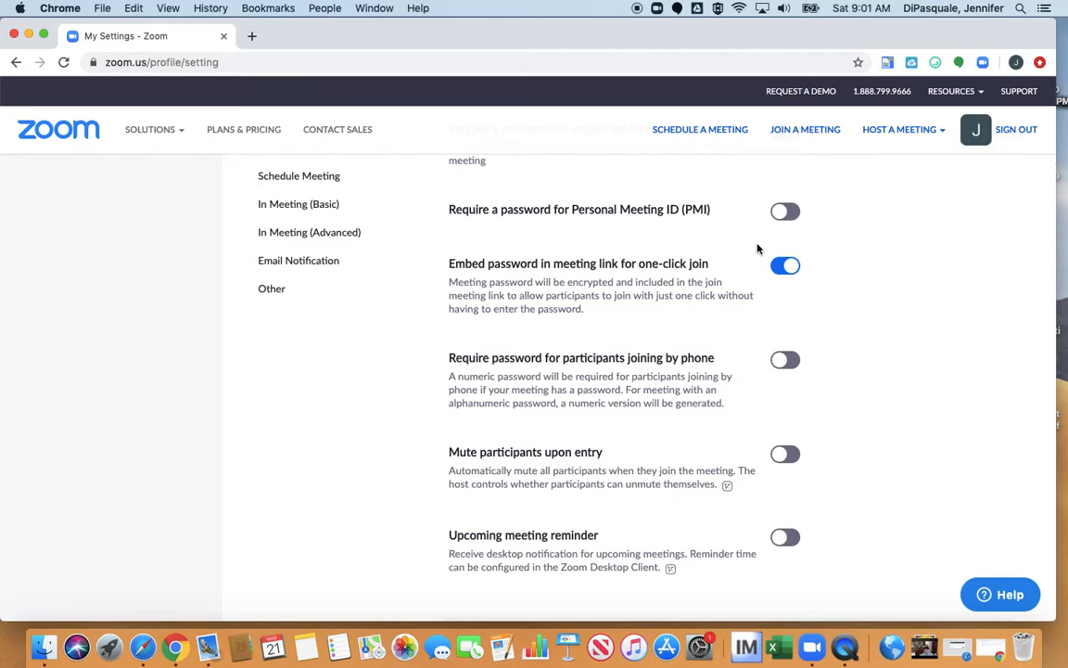
{"action": "scroll", "coordinate": [758, 249], "scroll_direction": "down", "scroll_amount": 2}
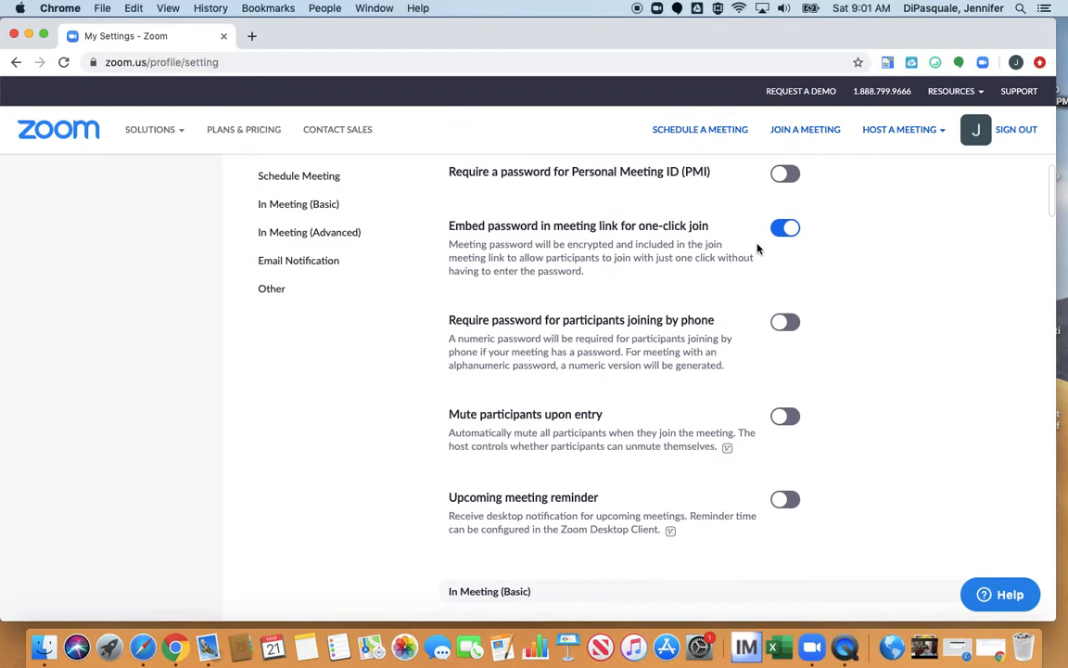
{"action": "scroll", "coordinate": [758, 249], "scroll_direction": "down", "scroll_amount": 4}
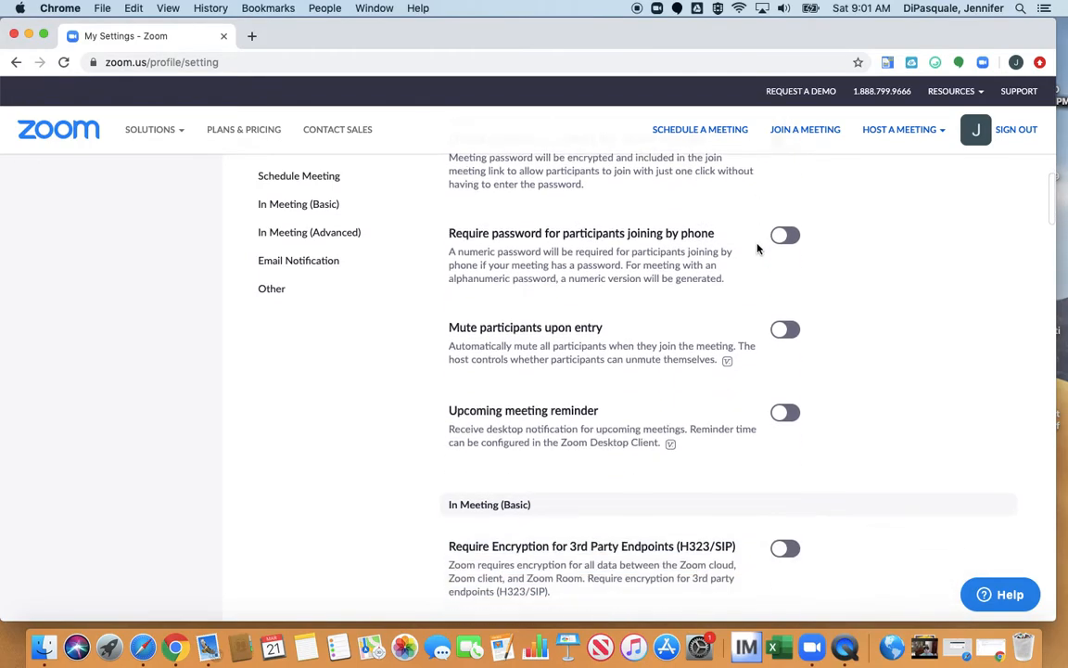
{"action": "scroll", "coordinate": [757, 248], "scroll_direction": "down", "scroll_amount": 1}
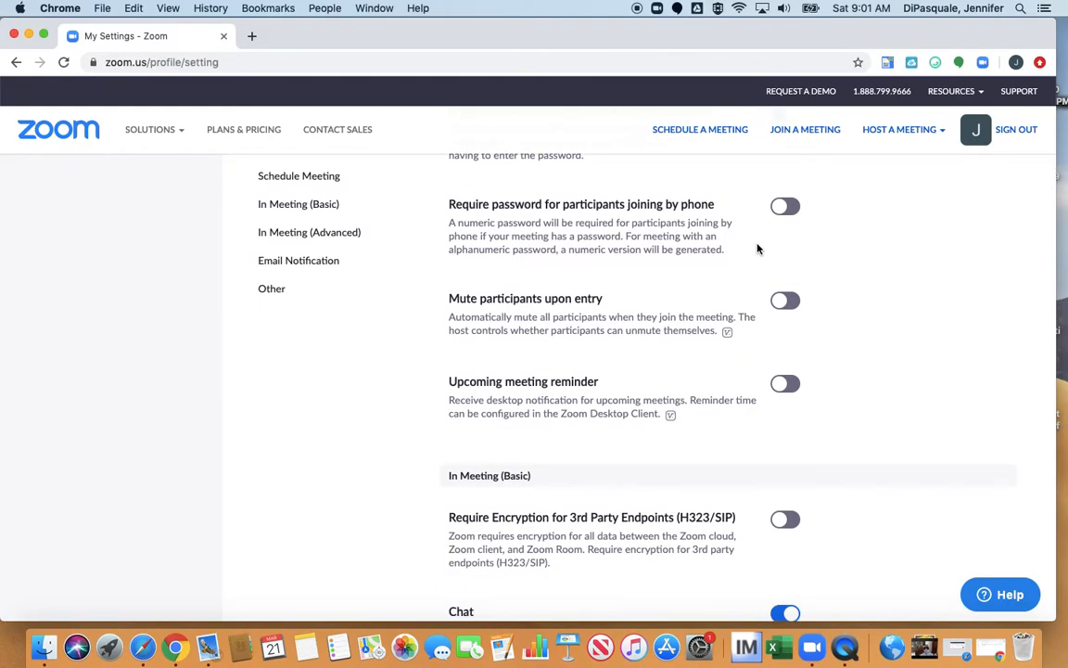
{"action": "scroll", "coordinate": [757, 248], "scroll_direction": "down", "scroll_amount": 1}
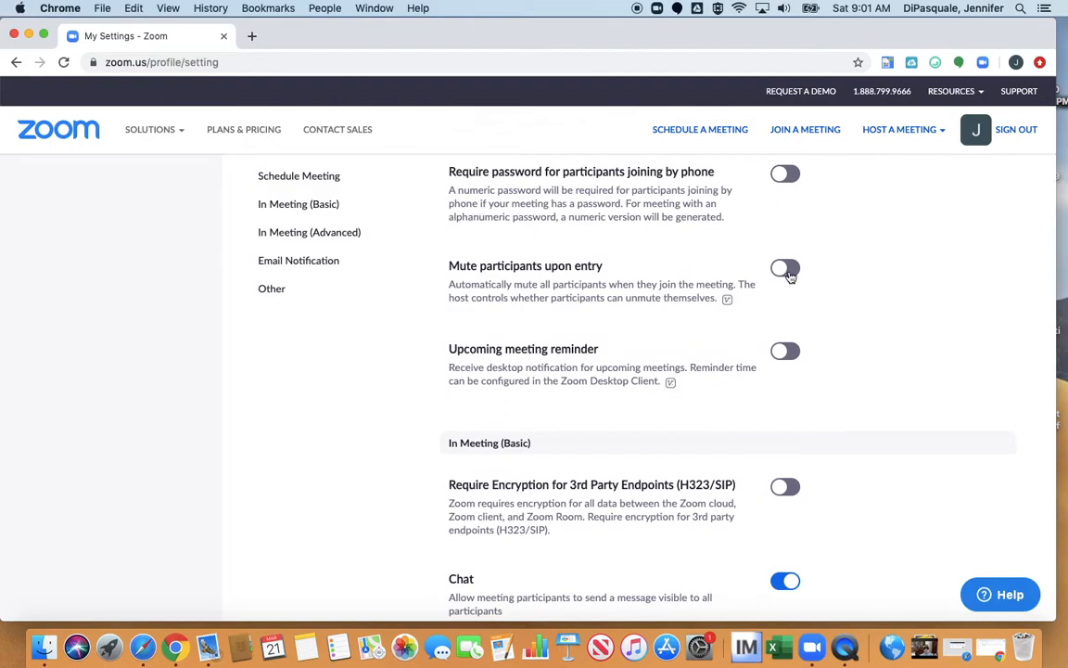
Turn on muting participants upon entry and the upcoming meeting reminder in the meeting settings.
{"action": "left_click", "coordinate": [787, 270]}
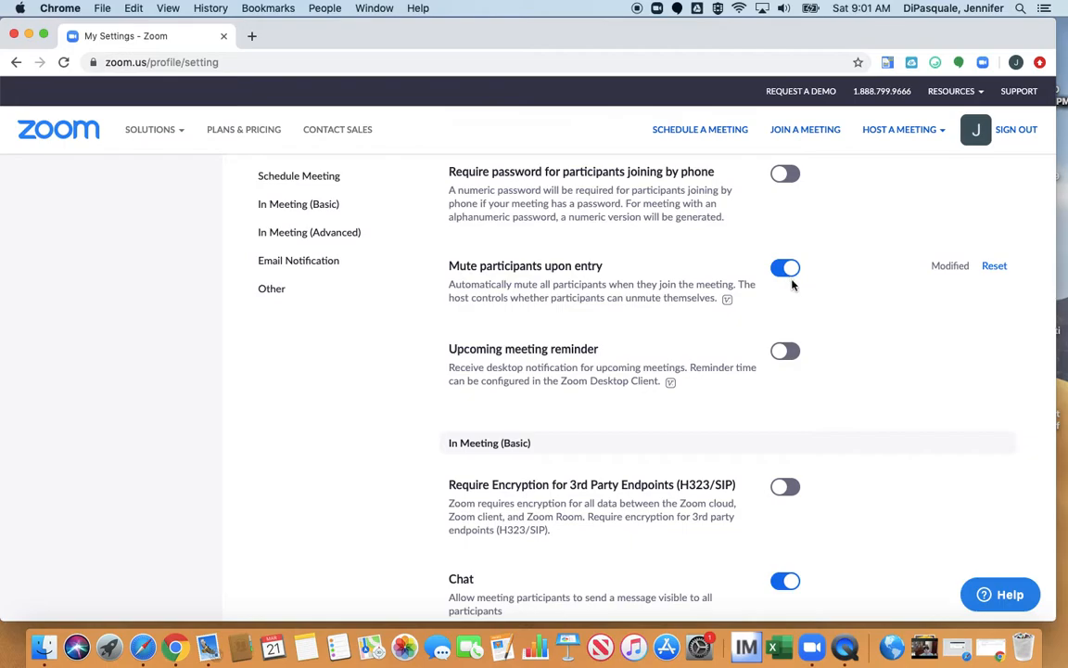
{"action": "scroll", "coordinate": [861, 297], "scroll_direction": "down", "scroll_amount": 2}
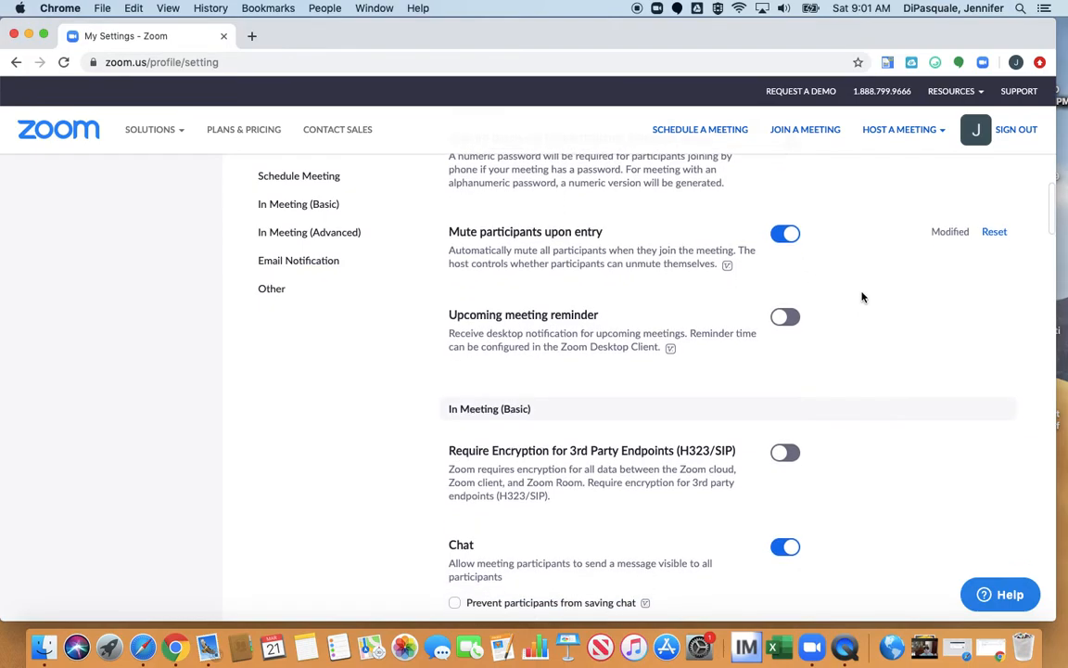
{"action": "left_click", "coordinate": [785, 318]}
Turn off Chat in the In Meeting (Basic) settings and accept the change to its dependent settings.
{"action": "scroll", "coordinate": [847, 336], "scroll_direction": "down", "scroll_amount": 5}
{"action": "scroll", "coordinate": [847, 337], "scroll_direction": "down", "scroll_amount": 5}
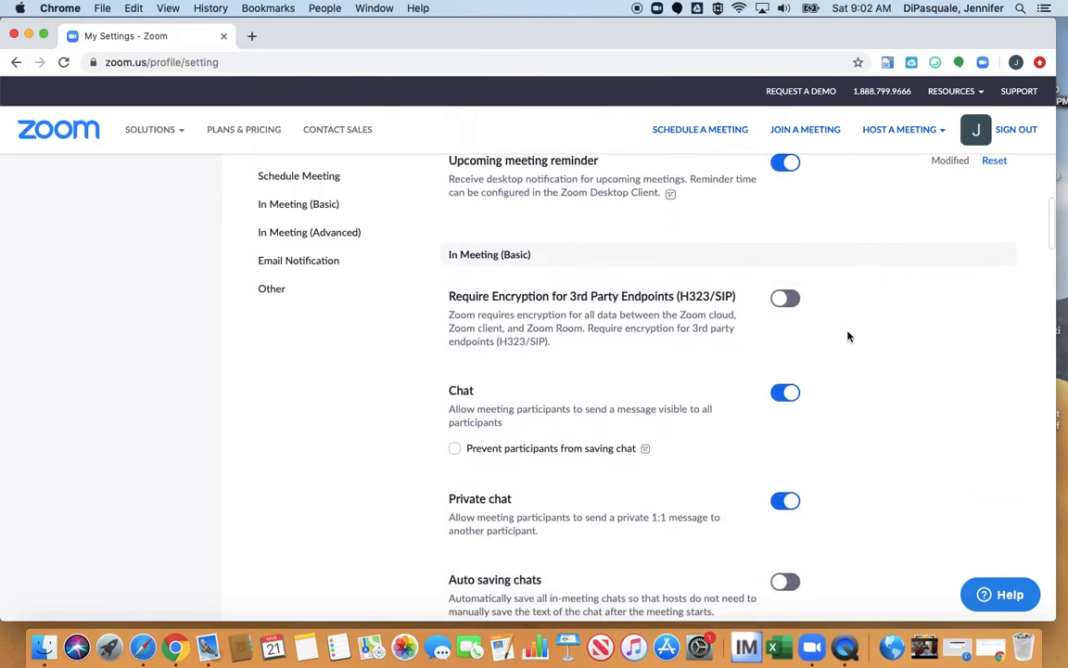
{"action": "scroll", "coordinate": [847, 337], "scroll_direction": "down", "scroll_amount": 2}
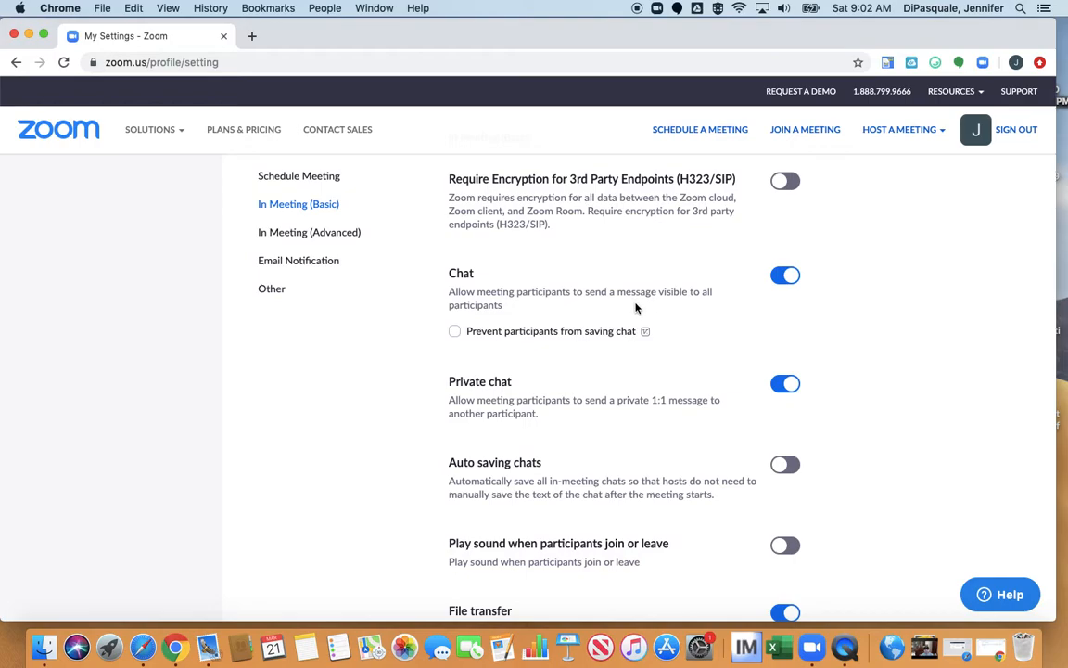
{"action": "left_click", "coordinate": [786, 278]}
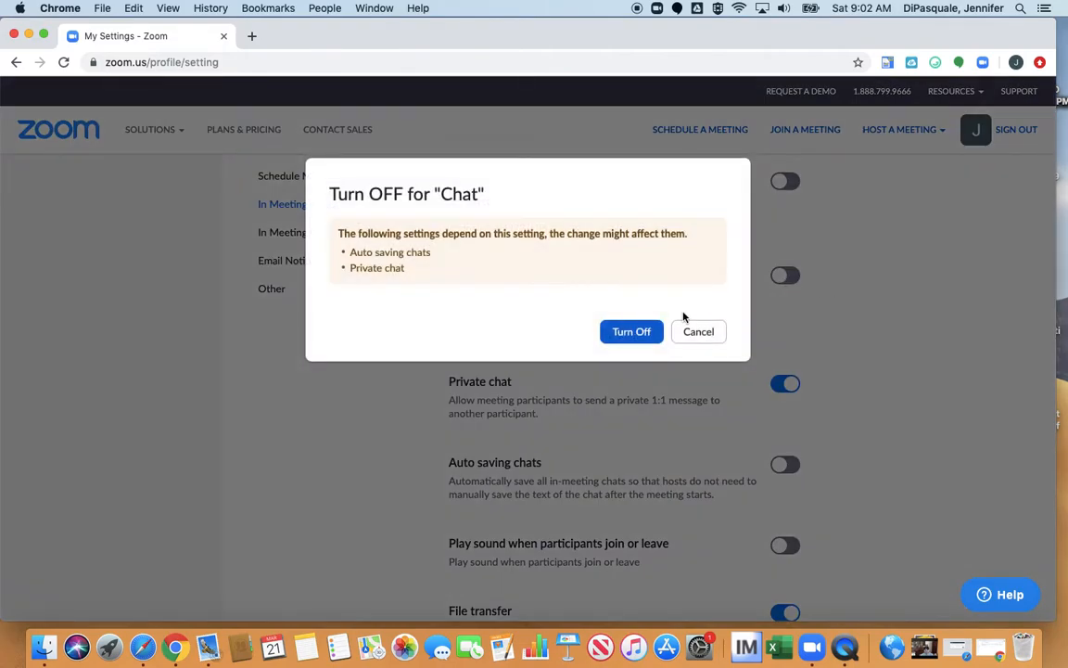
{"action": "left_click", "coordinate": [631, 332]}
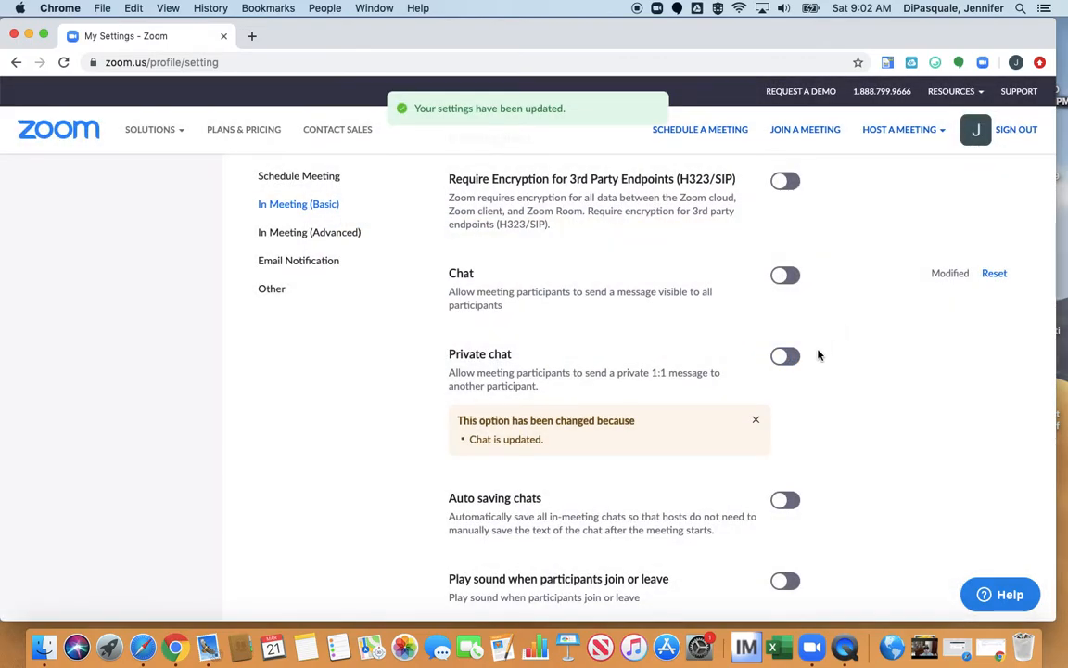
Review the private chat, auto saving chats, join or leave sound, file transfer, feedback and attendee hold settings.
{"action": "scroll", "coordinate": [799, 362], "scroll_direction": "down", "scroll_amount": 1}
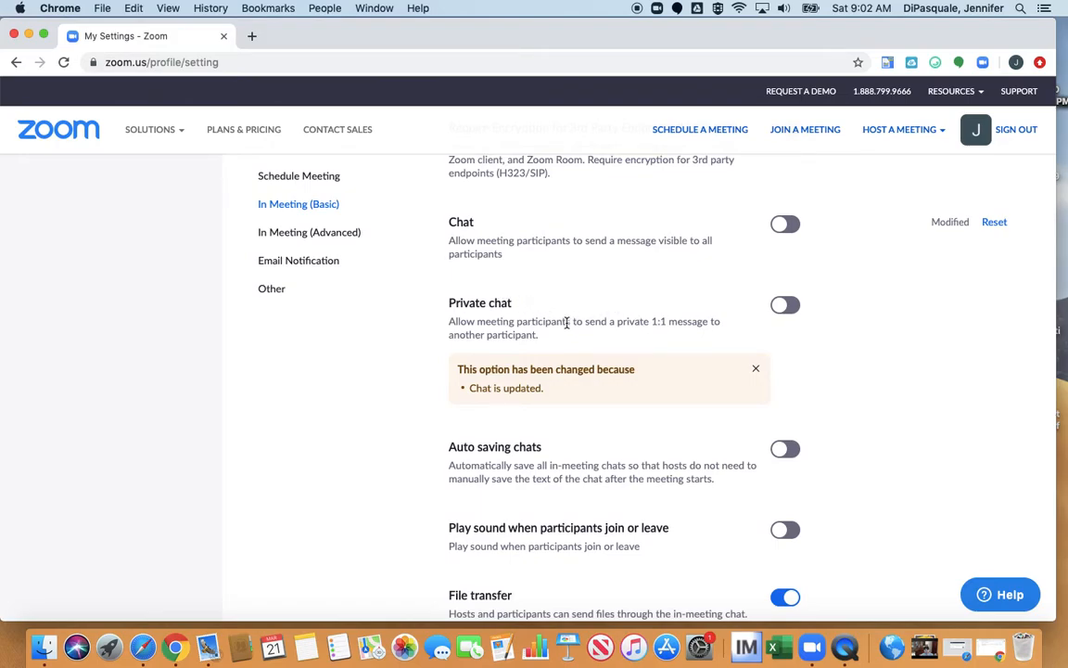
{"action": "scroll", "coordinate": [567, 321], "scroll_direction": "down", "scroll_amount": 4}
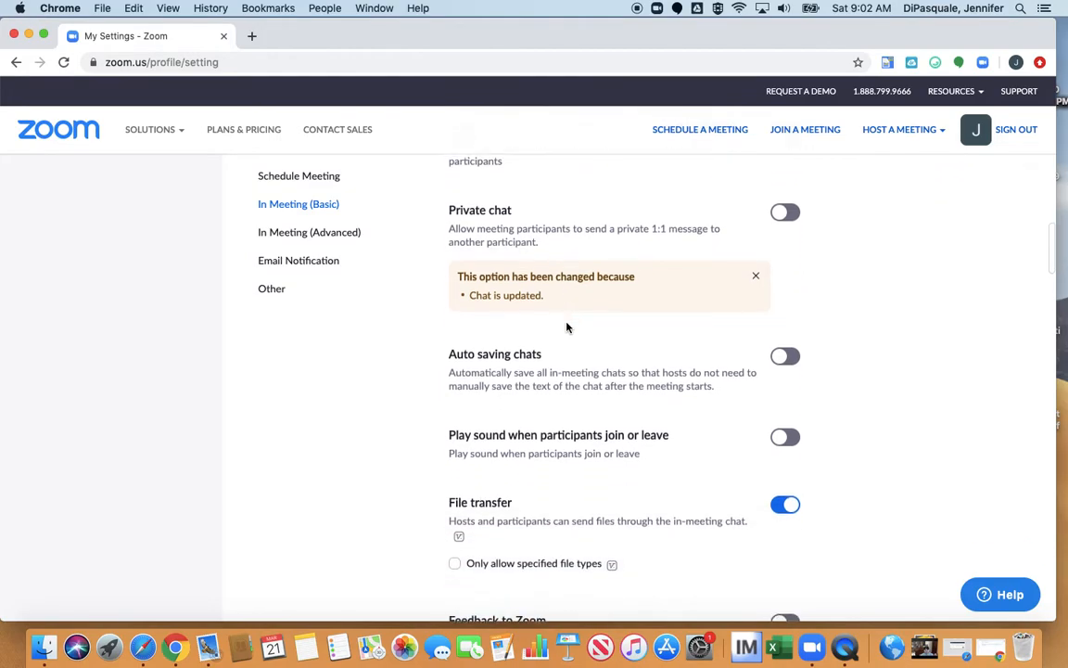
{"action": "scroll", "coordinate": [566, 325], "scroll_direction": "down", "scroll_amount": 2}
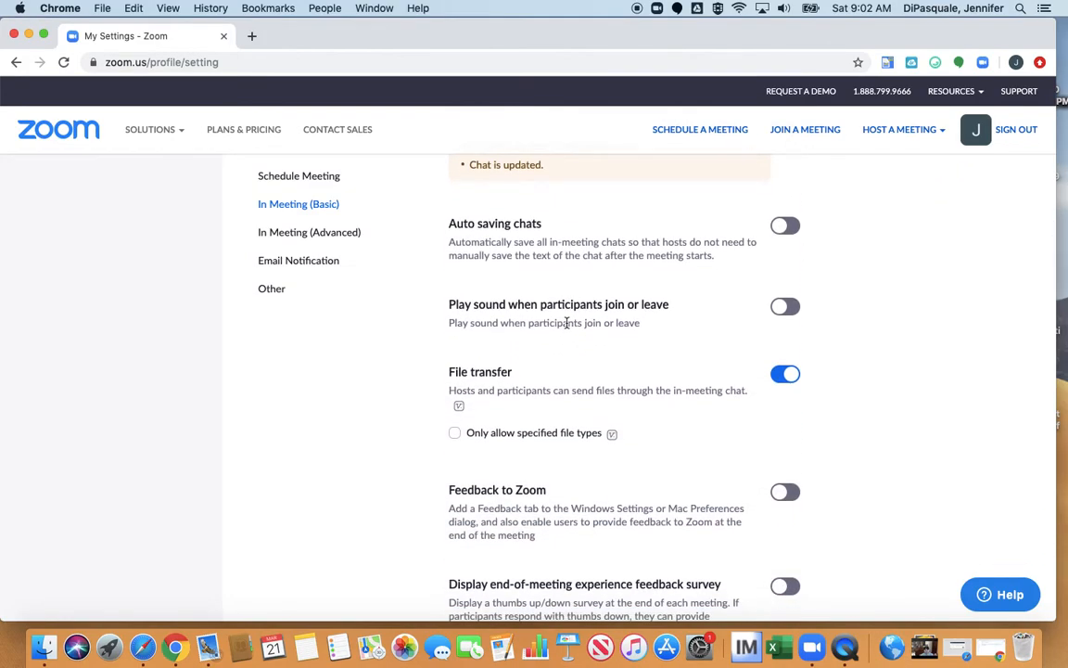
{"action": "scroll", "coordinate": [566, 322], "scroll_direction": "down", "scroll_amount": 2}
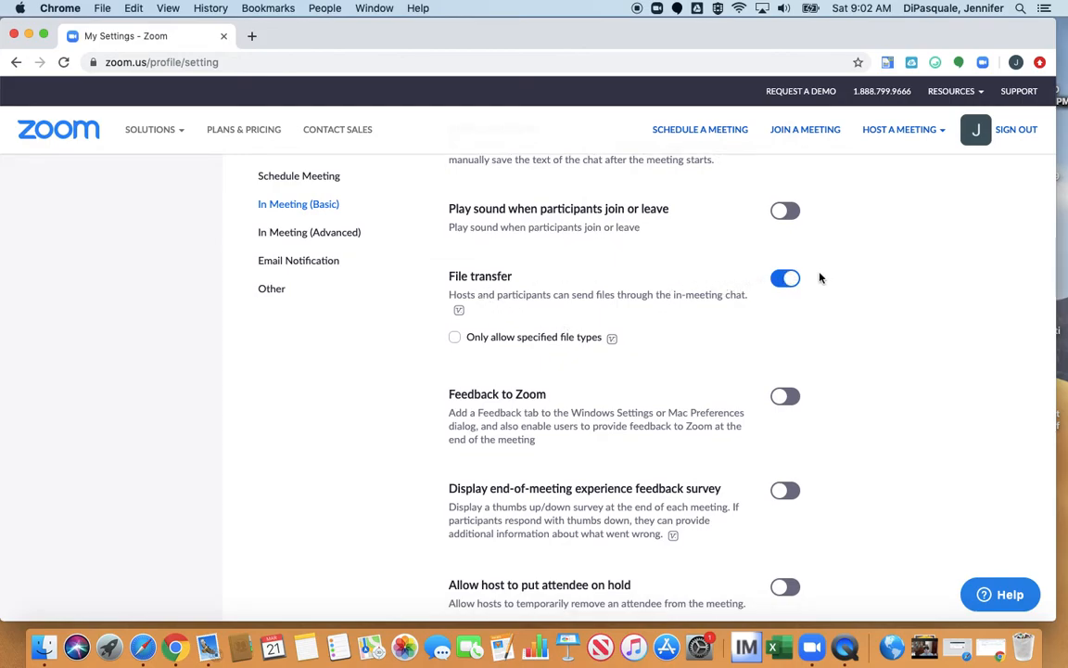
{"action": "scroll", "coordinate": [819, 277], "scroll_direction": "down", "scroll_amount": 3}
{"action": "scroll", "coordinate": [820, 277], "scroll_direction": "down", "scroll_amount": 4}
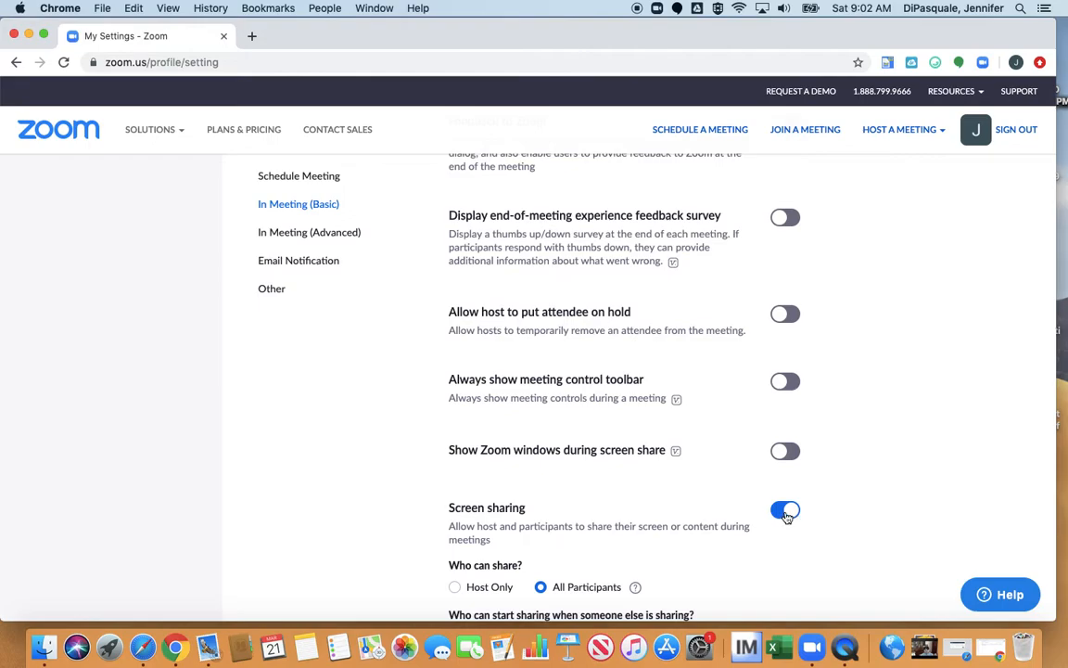
{"action": "scroll", "coordinate": [786, 516], "scroll_direction": "down", "scroll_amount": 2}
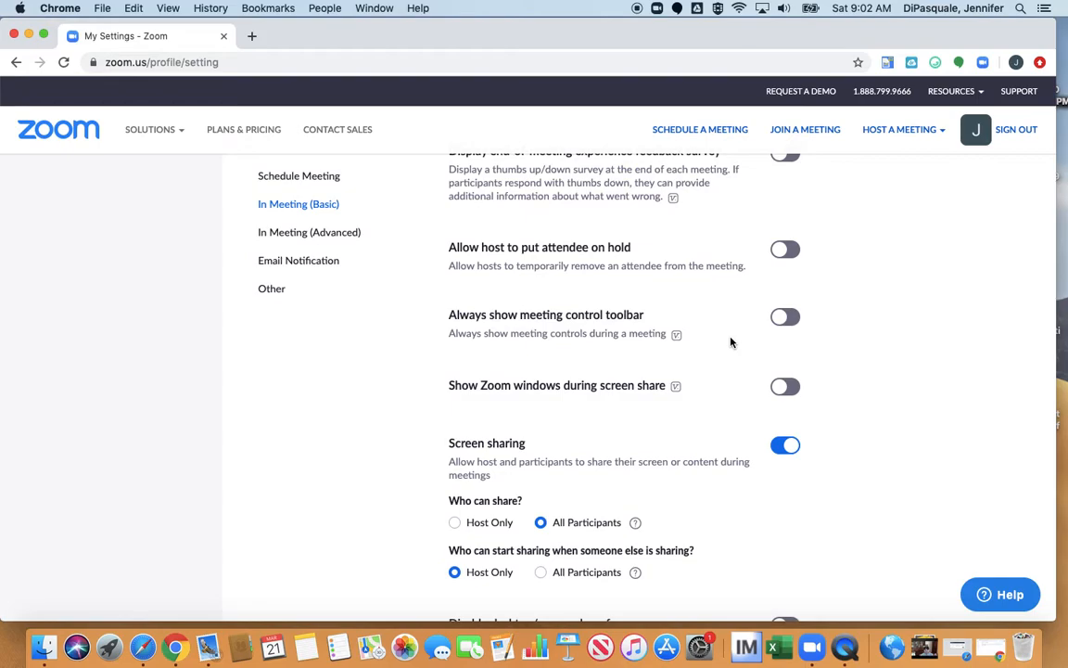
{"action": "scroll", "coordinate": [731, 342], "scroll_direction": "down", "scroll_amount": 1}
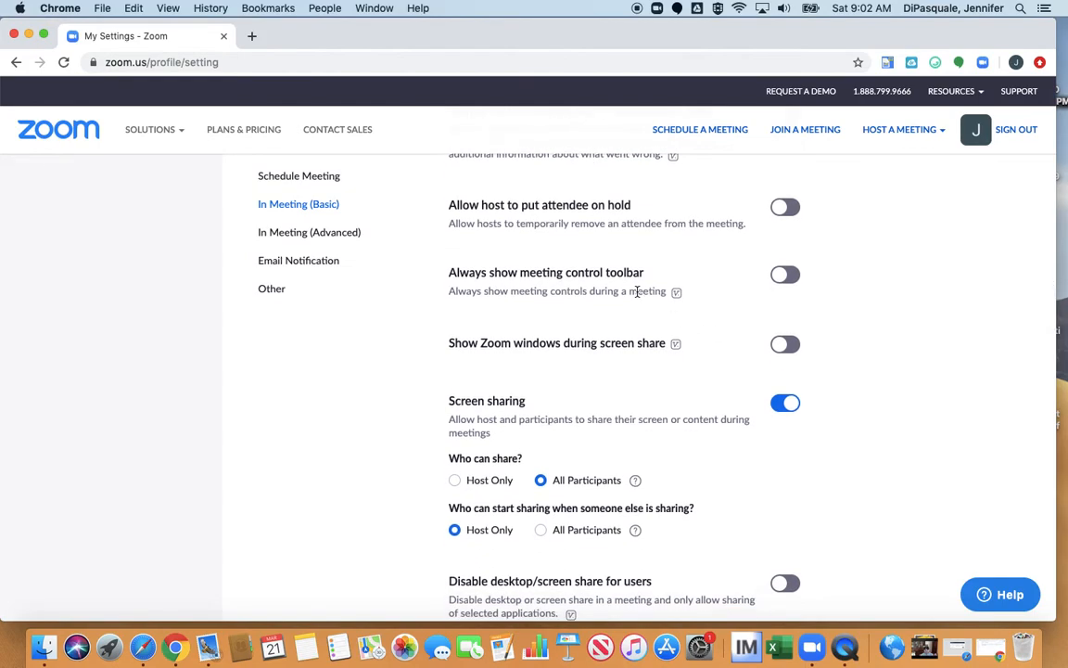
Review the screen sharing, annotation, whiteboard, remote control, nonverbal feedback and rejoin settings, down to the In Meeting (Advanced) section.
{"action": "scroll", "coordinate": [693, 364], "scroll_direction": "down", "scroll_amount": 2}
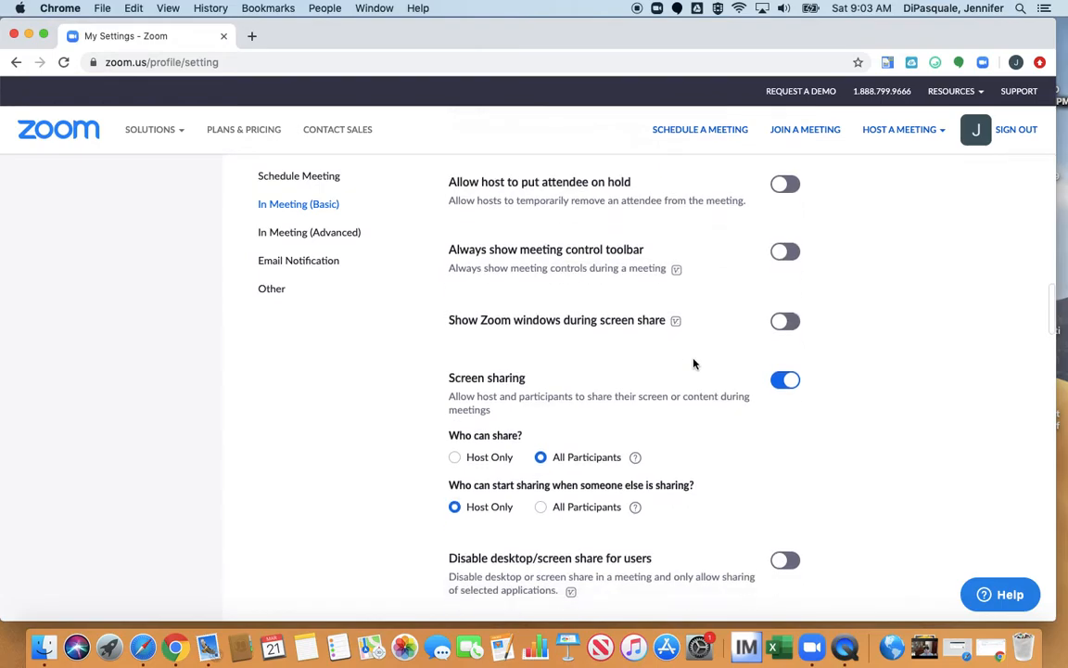
{"action": "scroll", "coordinate": [693, 364], "scroll_direction": "down", "scroll_amount": 2}
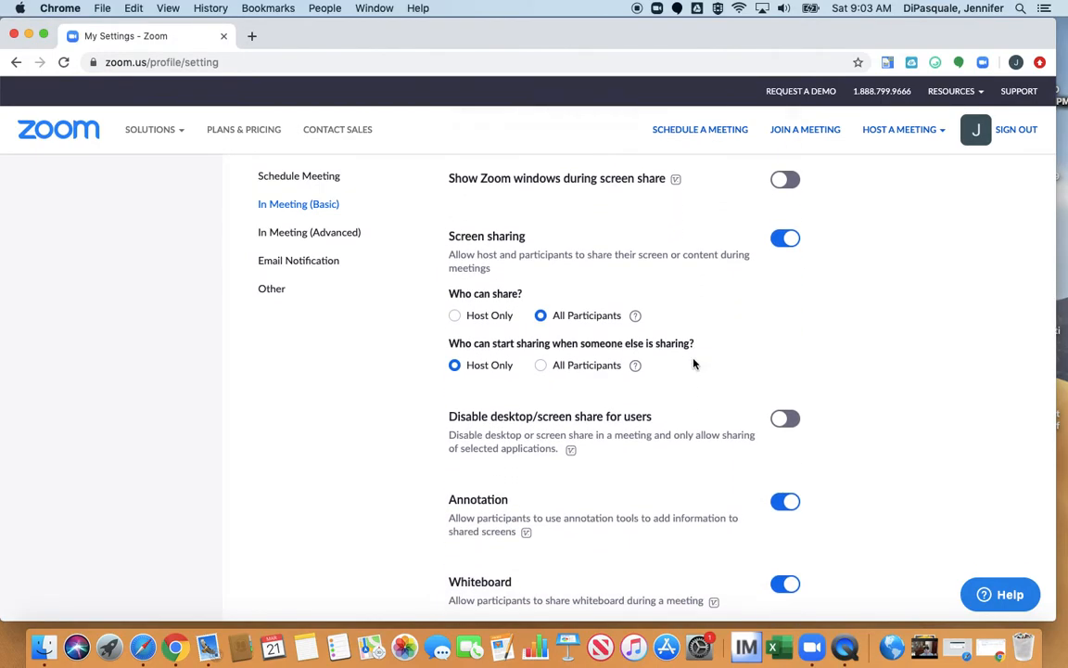
{"action": "scroll", "coordinate": [694, 363], "scroll_direction": "down", "scroll_amount": 1}
{"action": "scroll", "coordinate": [694, 363], "scroll_direction": "down", "scroll_amount": 1}
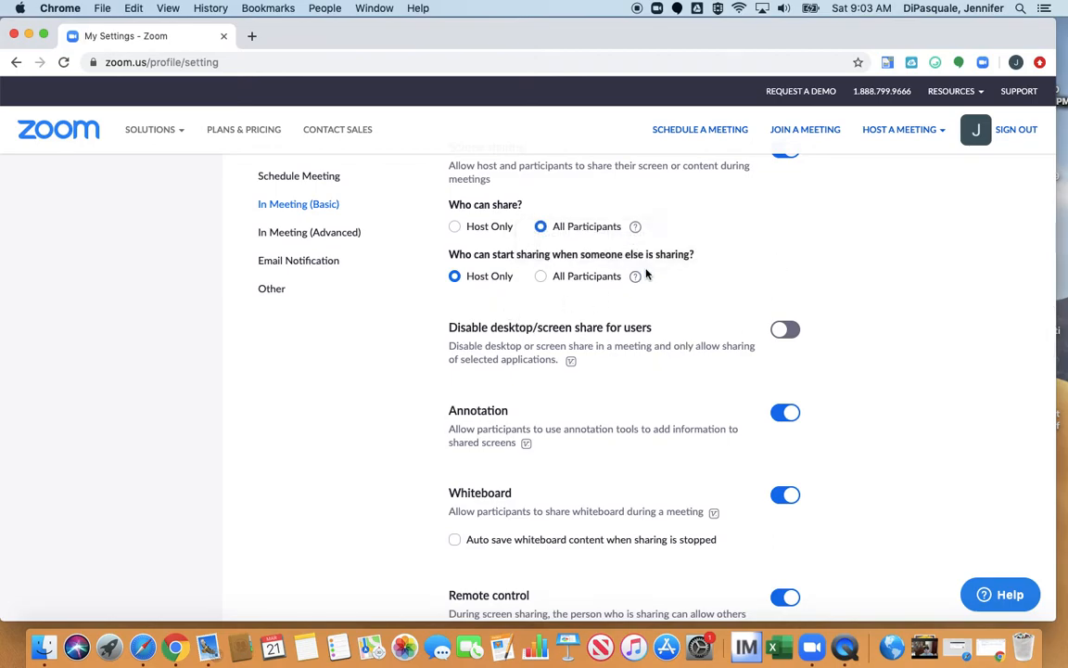
{"action": "scroll", "coordinate": [669, 409], "scroll_direction": "down", "scroll_amount": 2}
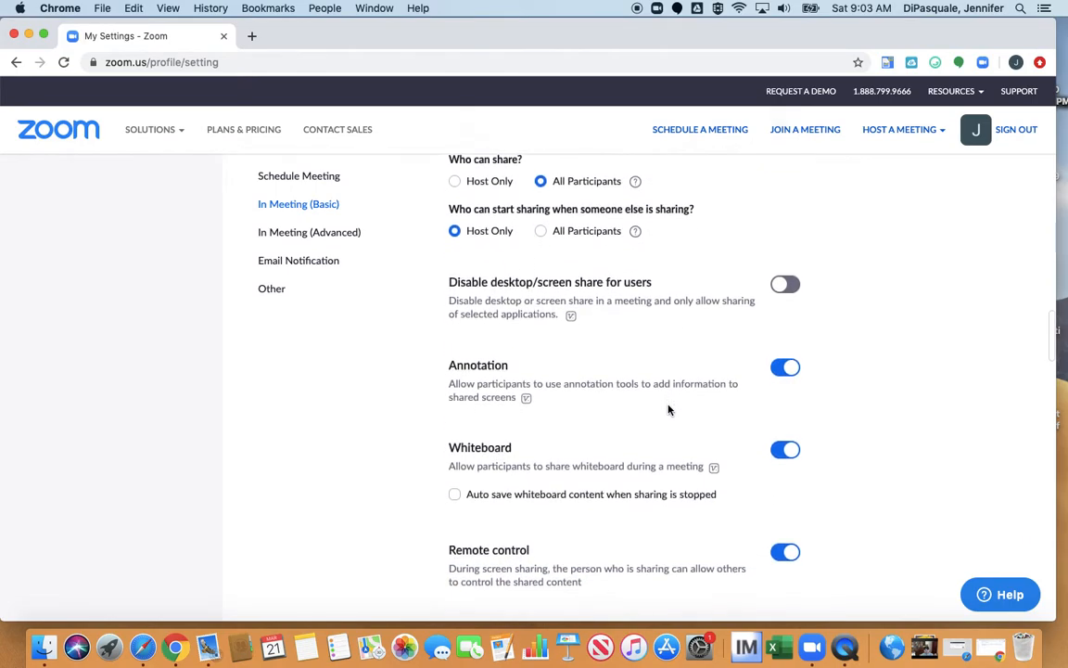
{"action": "scroll", "coordinate": [669, 409], "scroll_direction": "down", "scroll_amount": 2}
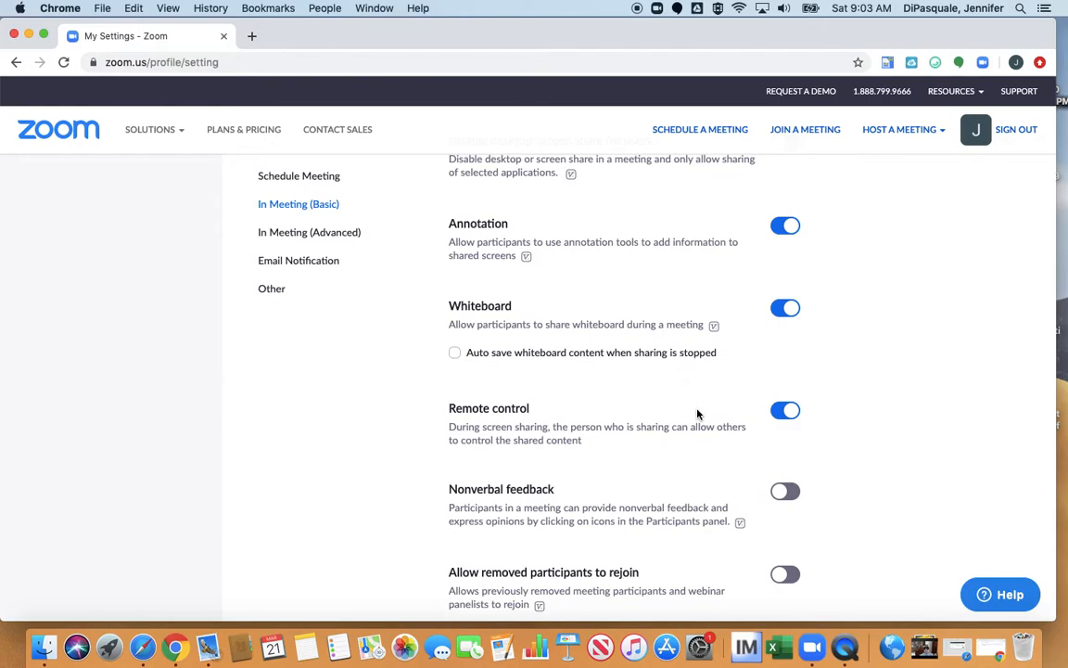
{"action": "scroll", "coordinate": [698, 413], "scroll_direction": "down", "scroll_amount": 3}
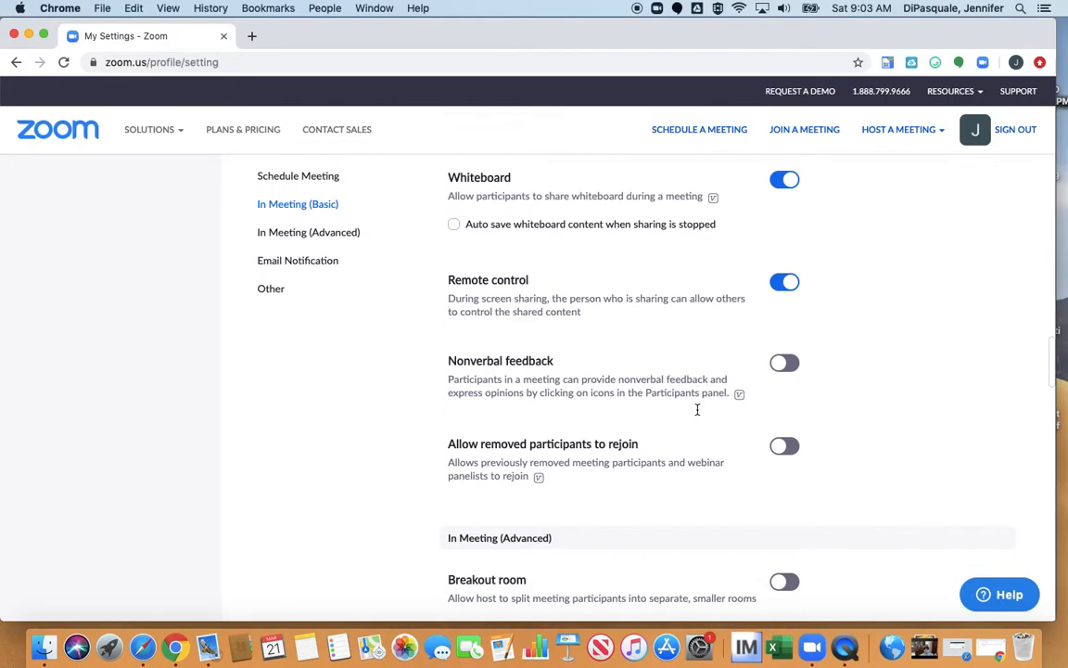
{"action": "scroll", "coordinate": [697, 409], "scroll_direction": "down", "scroll_amount": 2}
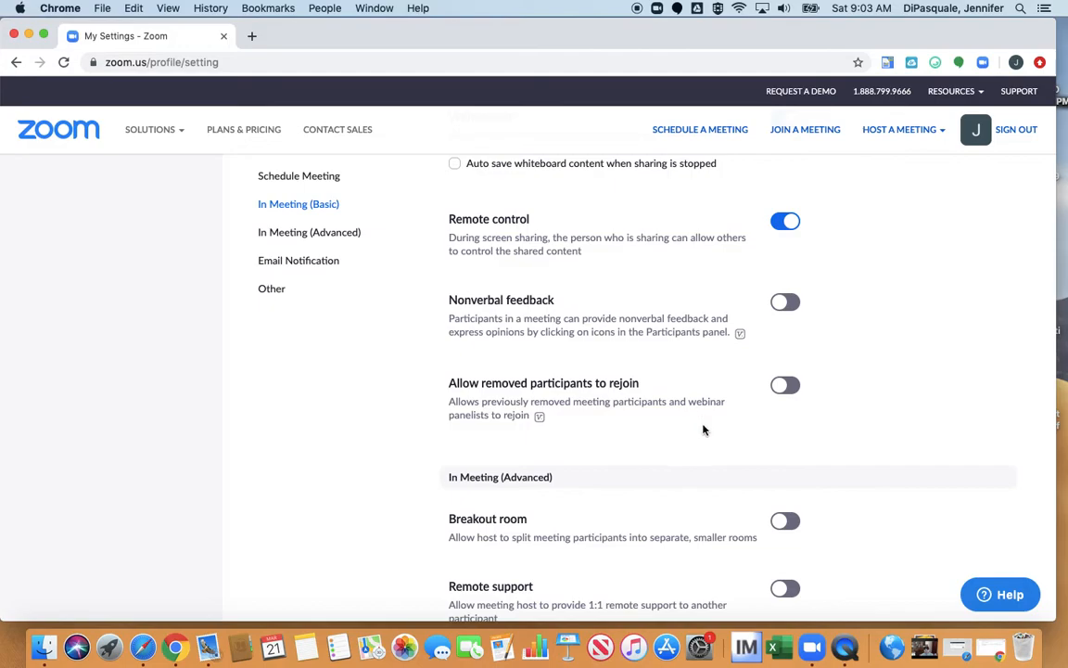
{"action": "scroll", "coordinate": [703, 430], "scroll_direction": "down", "scroll_amount": 3}
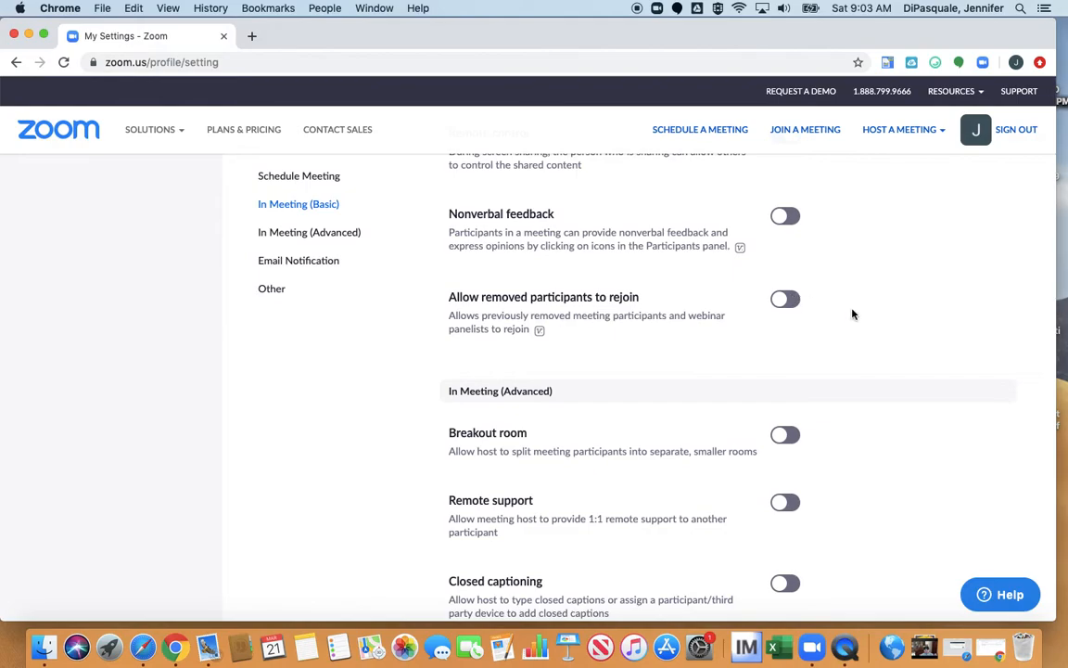
Start scheduling a new meeting and enter "March 25, 2020" as its topic.
{"action": "scroll", "coordinate": [853, 314], "scroll_direction": "up", "scroll_amount": 10}
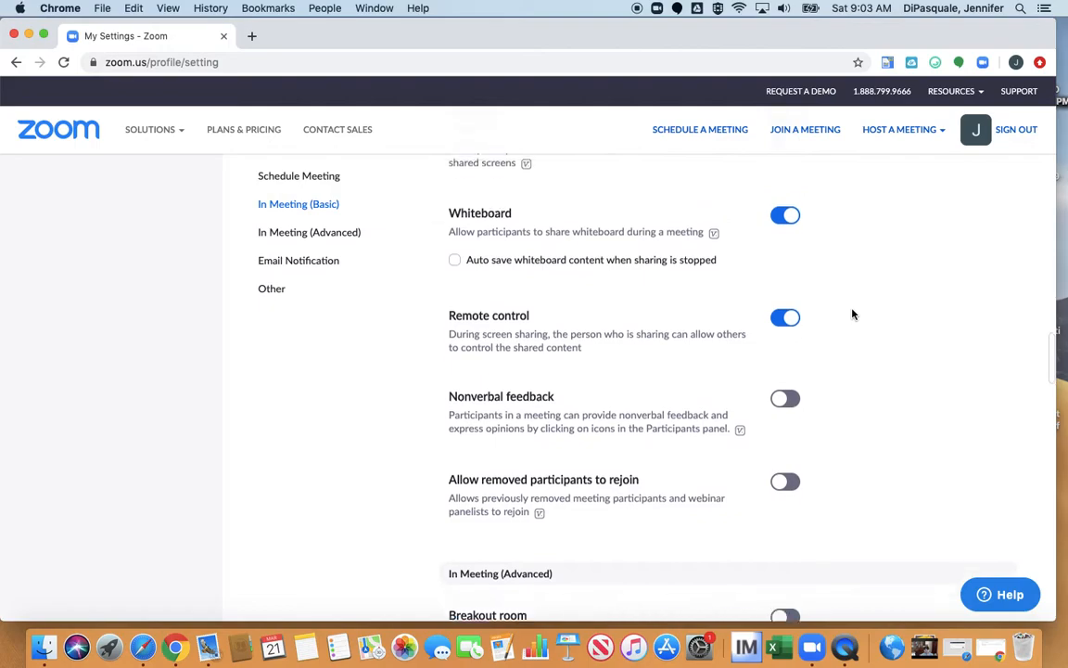
{"action": "scroll", "coordinate": [853, 314], "scroll_direction": "up", "scroll_amount": 15}
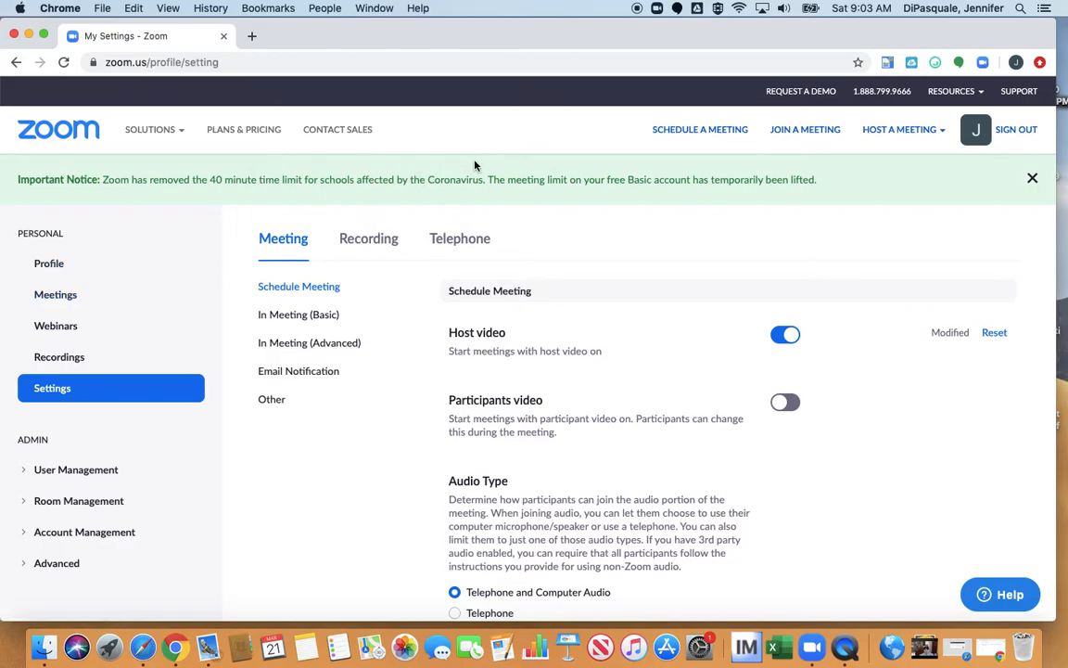
{"action": "left_click", "coordinate": [702, 134]}
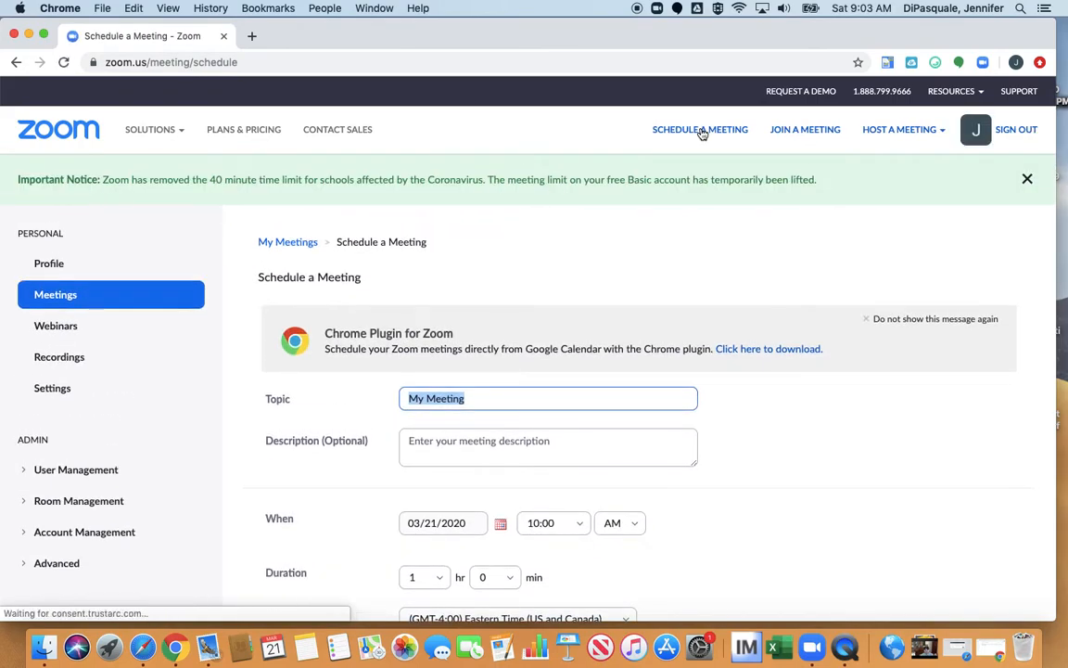
{"action": "scroll", "coordinate": [799, 322], "scroll_direction": "down", "scroll_amount": 5}
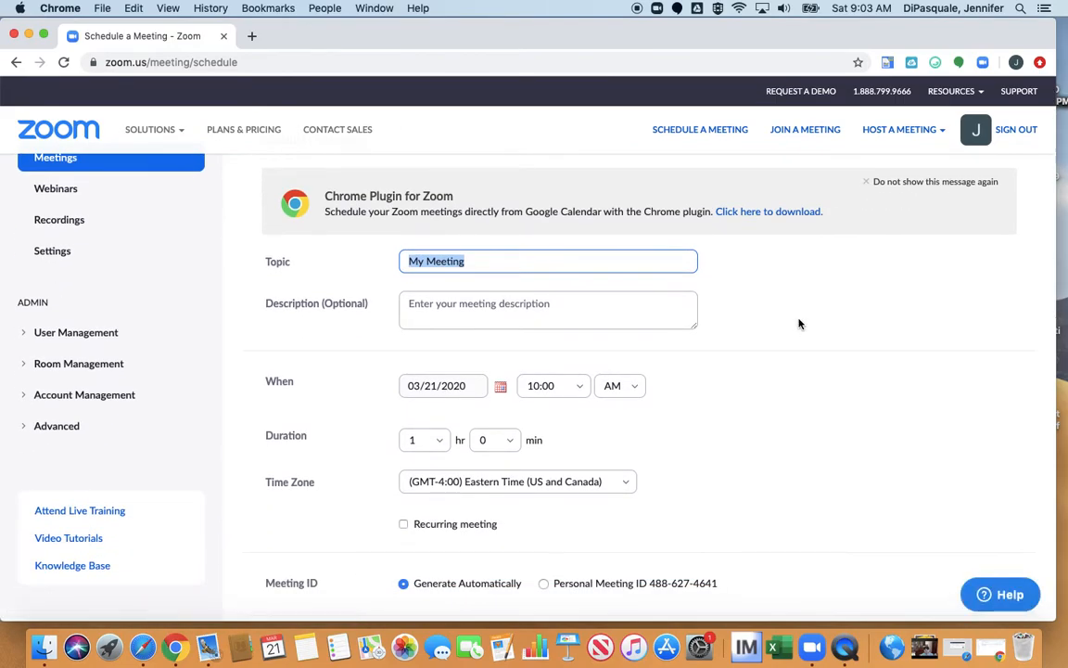
{"action": "type", "text": "March "}
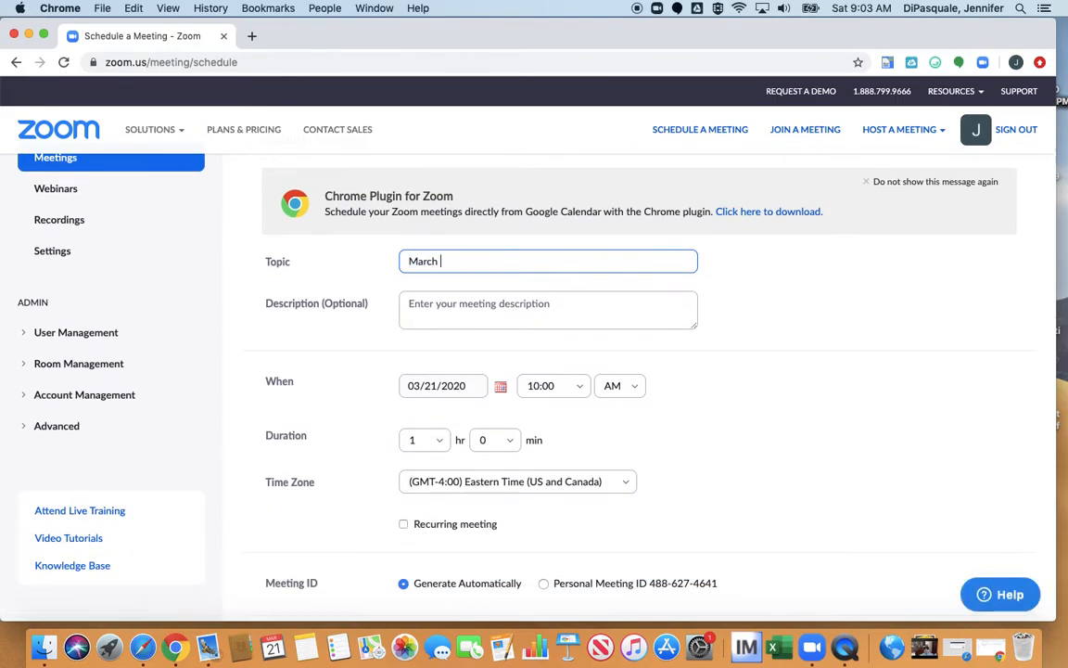
{"action": "type", "text": "25th"}
{"action": "type", "text": " 2020"}
Set the meeting date to 03/25/2020.
{"action": "scroll", "coordinate": [613, 317], "scroll_direction": "down", "scroll_amount": 3}
{"action": "left_click", "coordinate": [499, 303]}
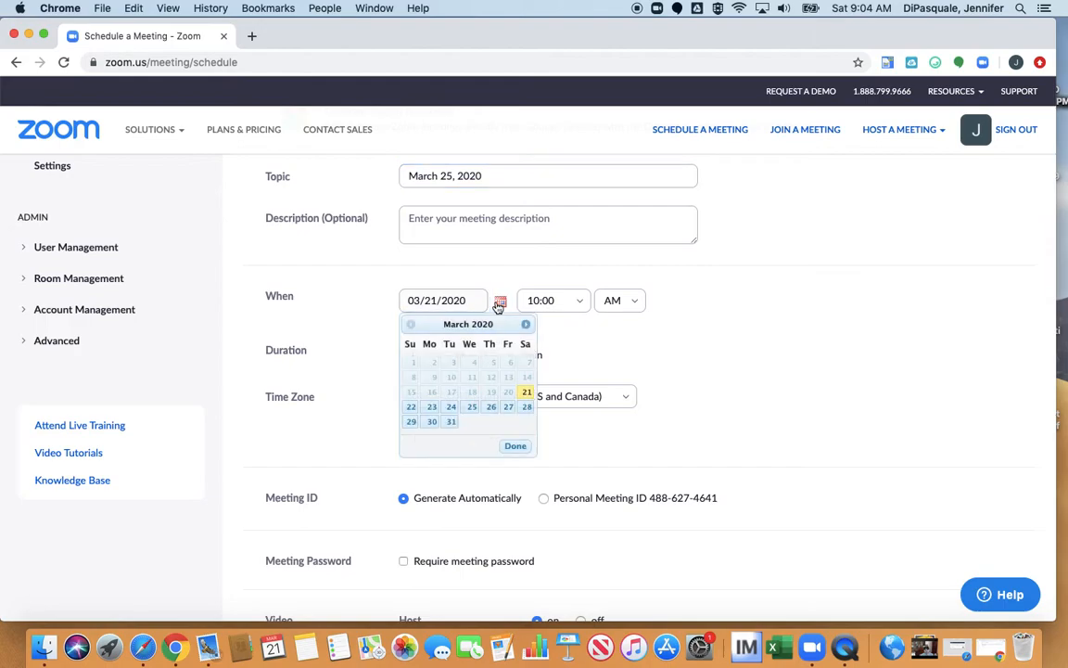
{"action": "left_click", "coordinate": [472, 406]}
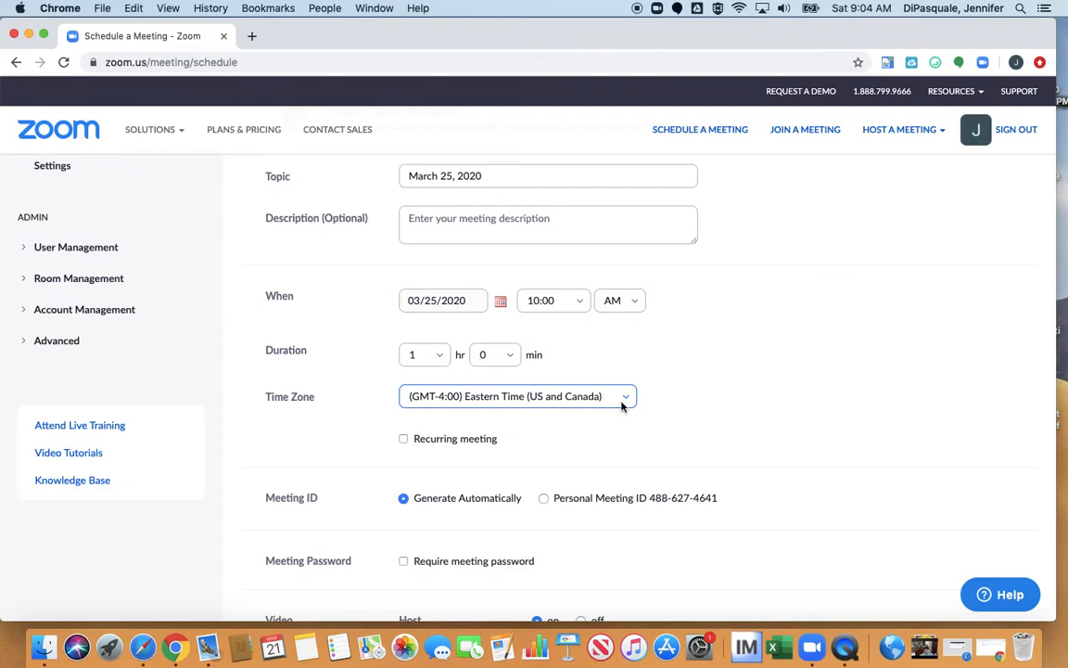
Make the meeting recurring and set its recurrence to Weekly.
{"action": "scroll", "coordinate": [622, 406], "scroll_direction": "down", "scroll_amount": 5}
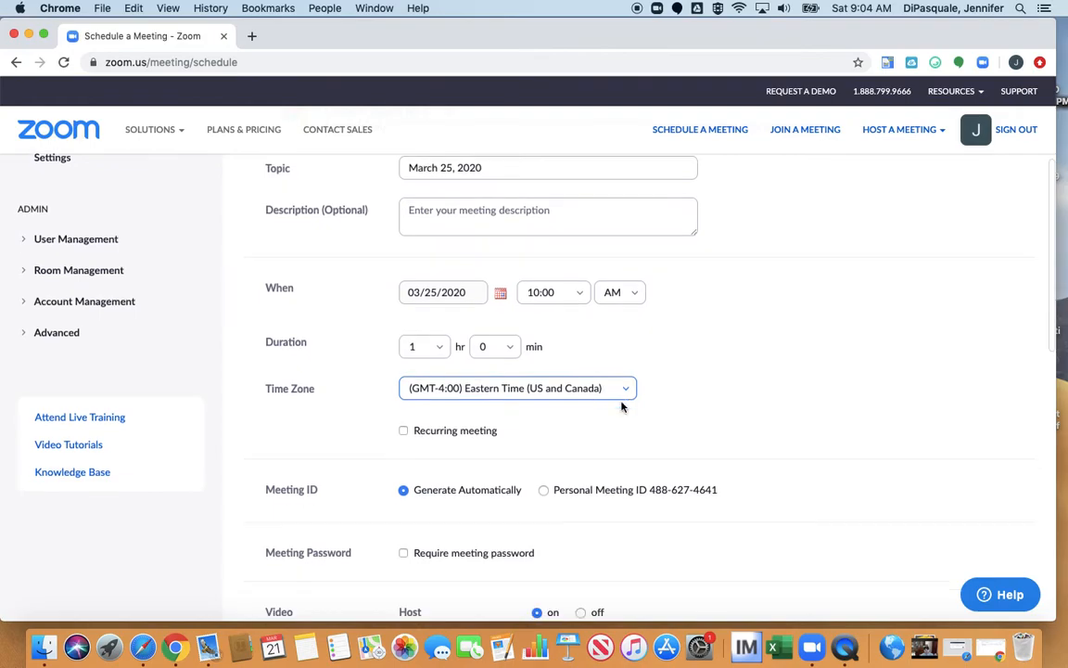
{"action": "scroll", "coordinate": [621, 405], "scroll_direction": "down", "scroll_amount": 3}
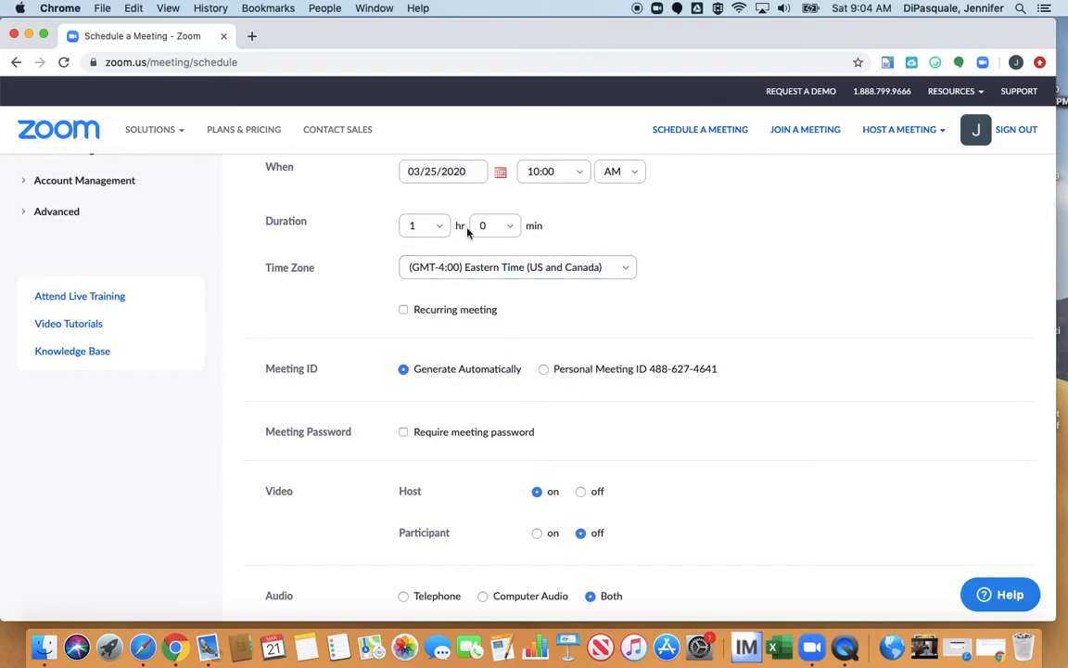
{"action": "scroll", "coordinate": [468, 232], "scroll_direction": "down", "scroll_amount": 3}
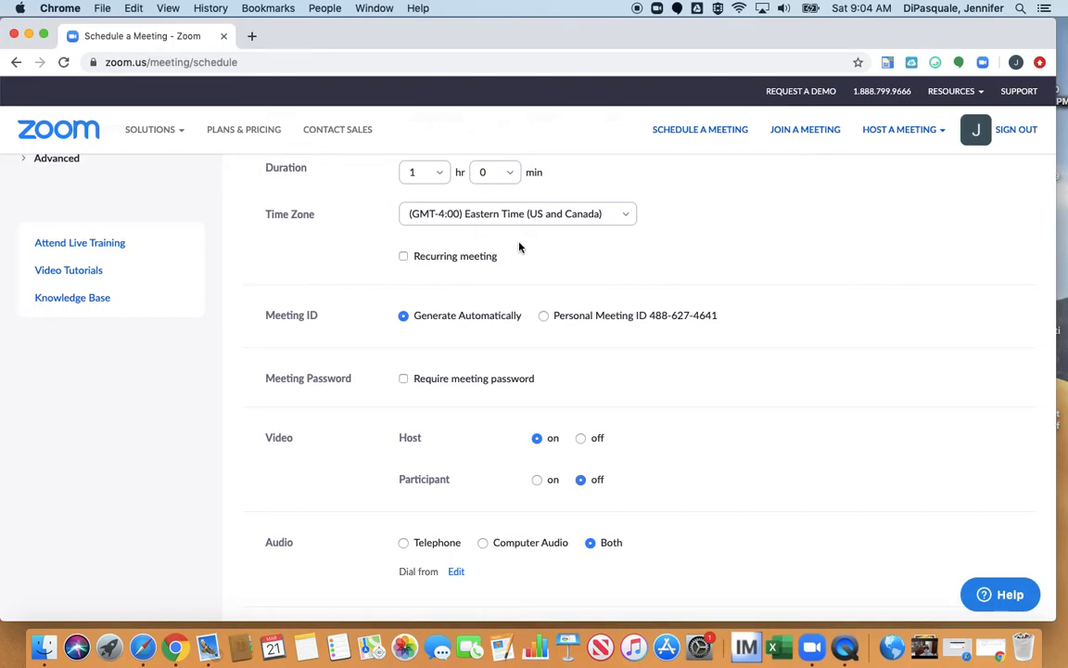
{"action": "scroll", "coordinate": [519, 247], "scroll_direction": "down", "scroll_amount": 1}
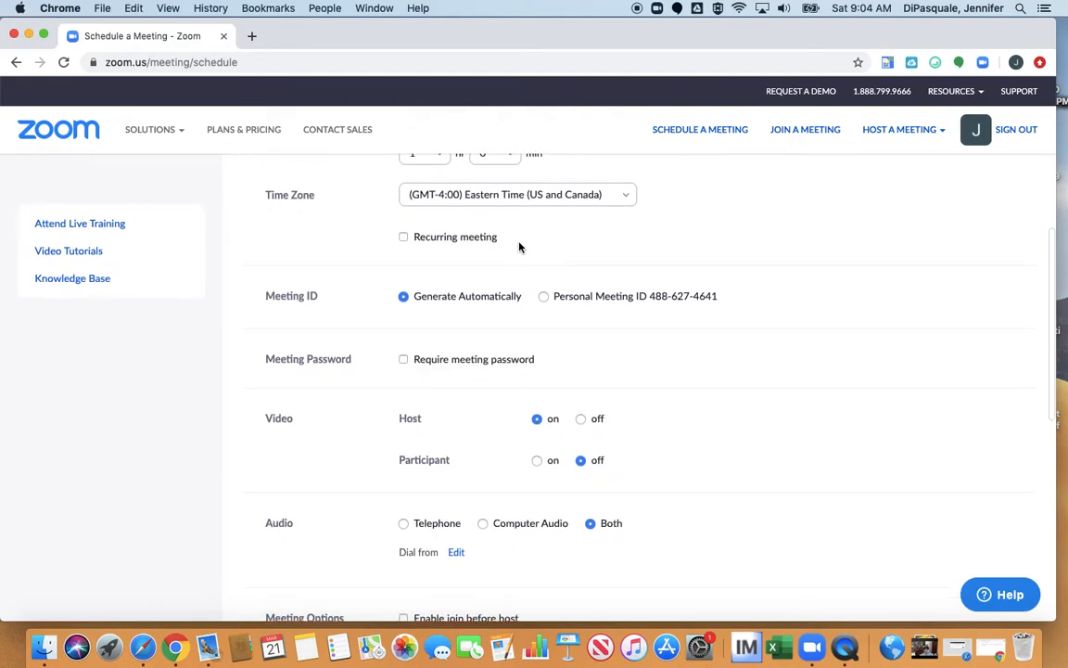
{"action": "left_click", "coordinate": [404, 237]}
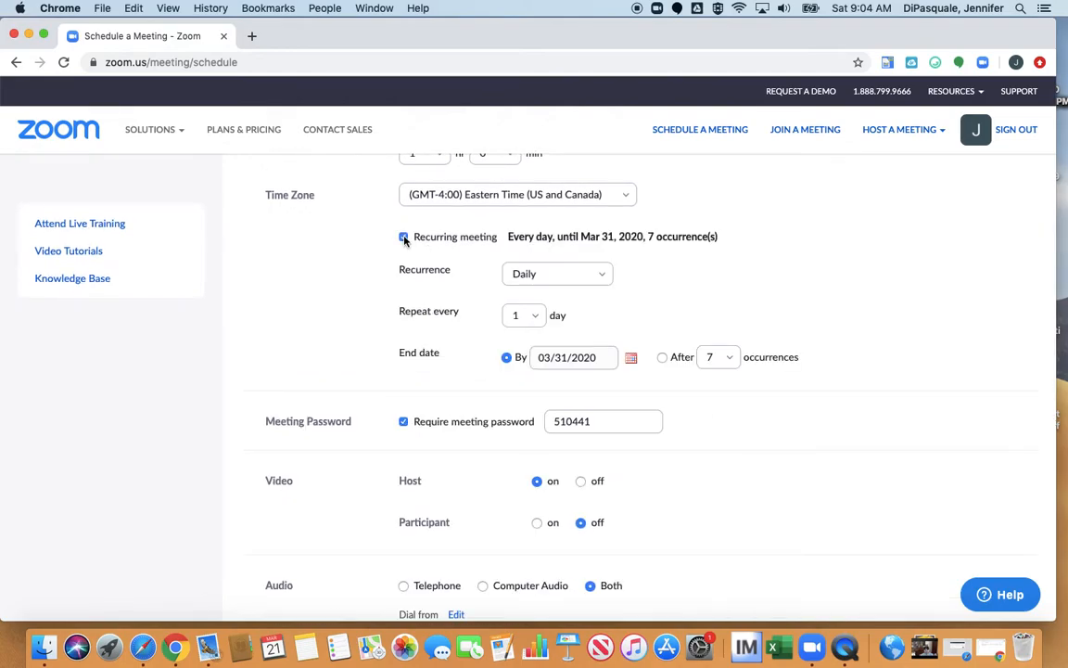
{"action": "left_click", "coordinate": [560, 276]}
{"action": "left_click", "coordinate": [529, 333]}
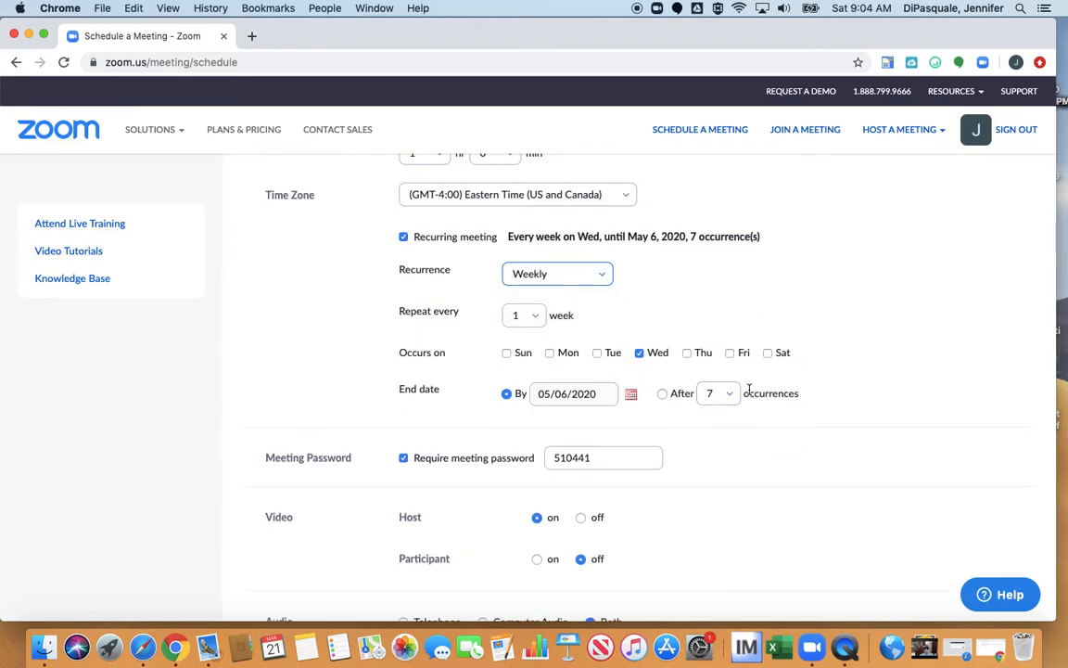
{"action": "scroll", "coordinate": [727, 303], "scroll_direction": "down", "scroll_amount": 2}
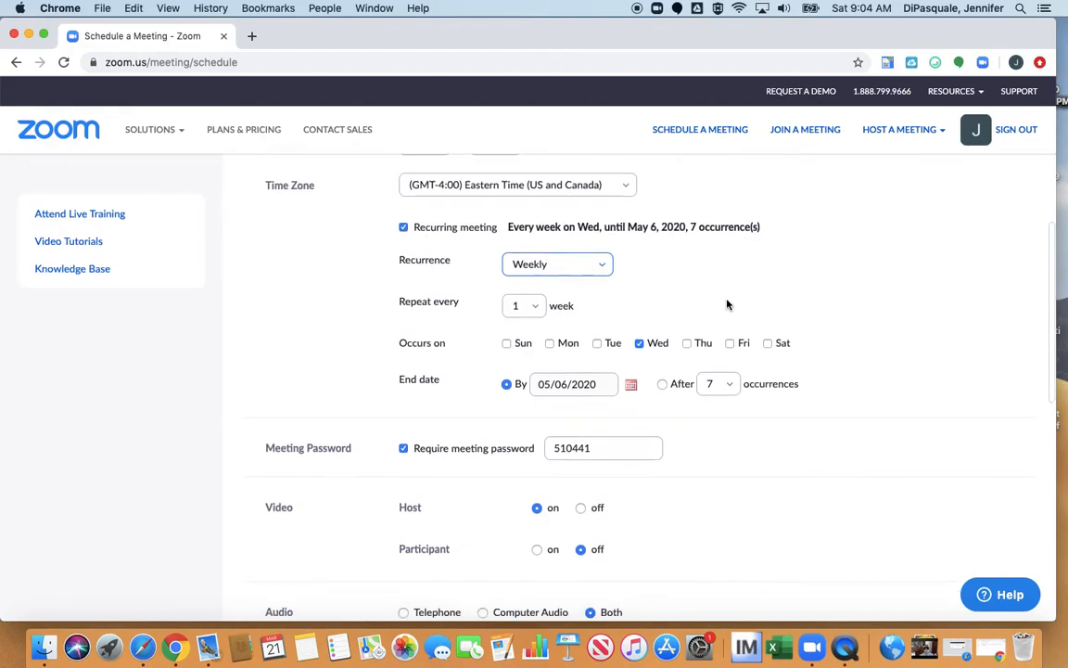
Enable muting participants upon entry and automatic recording on the local computer, and save the recurring meeting.
{"action": "scroll", "coordinate": [727, 303], "scroll_direction": "down", "scroll_amount": 2}
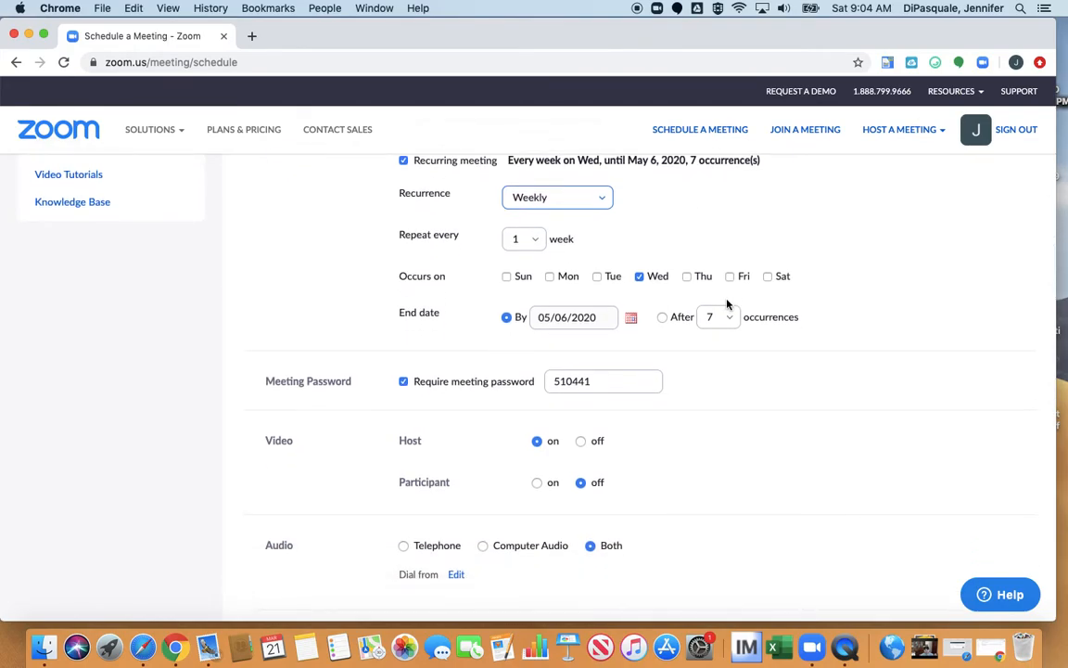
{"action": "scroll", "coordinate": [727, 303], "scroll_direction": "down", "scroll_amount": 3}
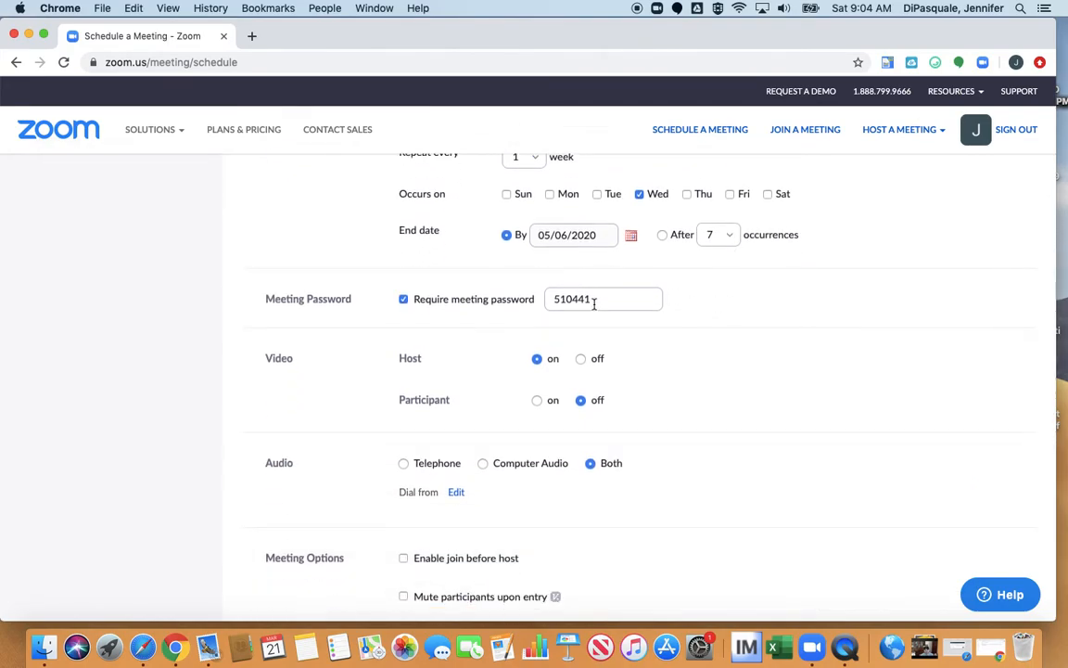
{"action": "scroll", "coordinate": [597, 304], "scroll_direction": "down", "scroll_amount": 4}
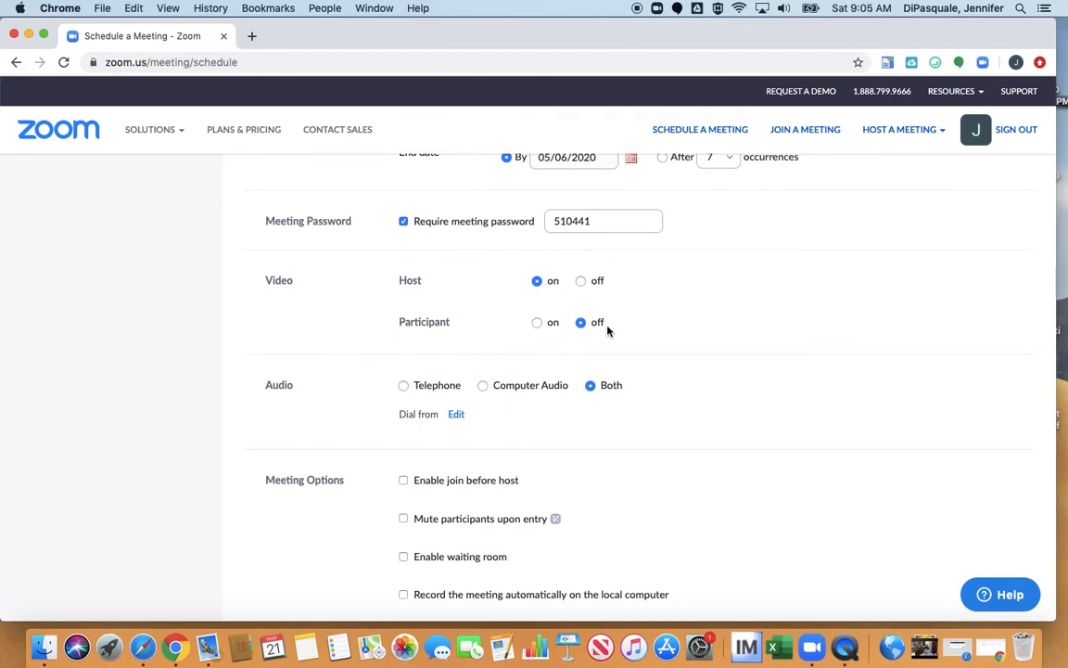
{"action": "scroll", "coordinate": [608, 331], "scroll_direction": "down", "scroll_amount": 3}
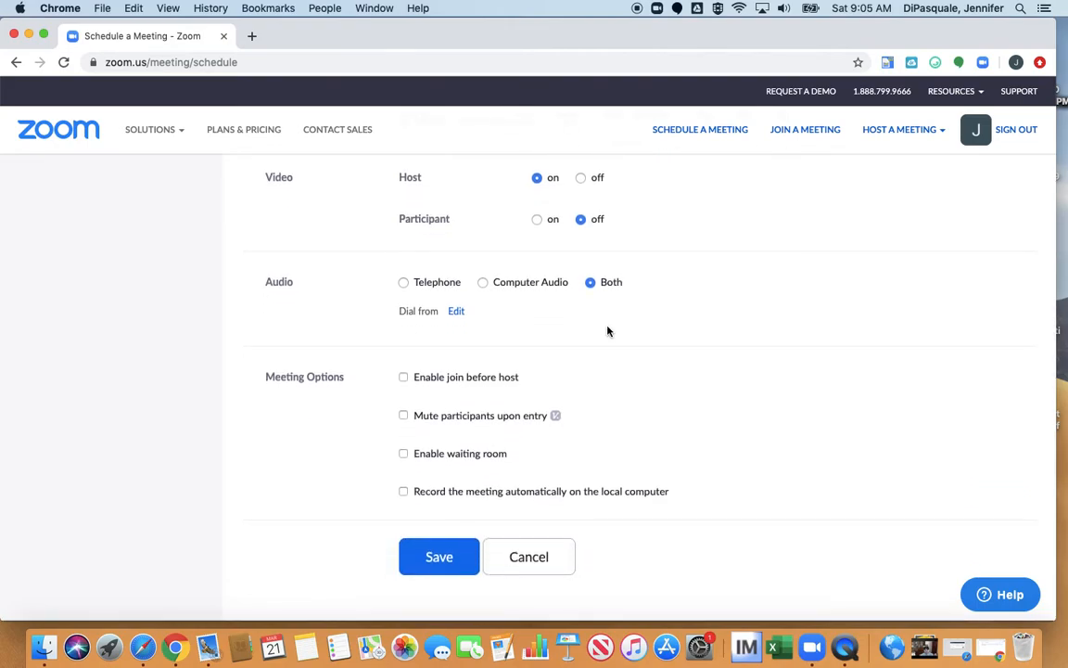
{"action": "scroll", "coordinate": [607, 331], "scroll_direction": "down", "scroll_amount": 2}
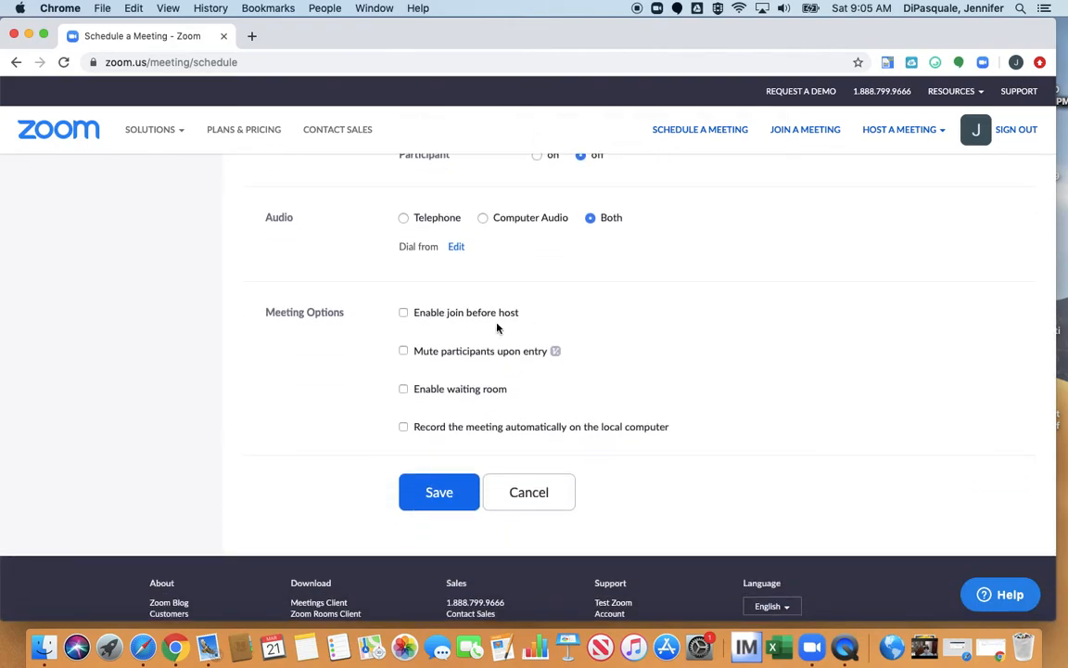
{"action": "left_click", "coordinate": [403, 352]}
{"action": "scroll", "coordinate": [697, 346], "scroll_direction": "down", "scroll_amount": 2}
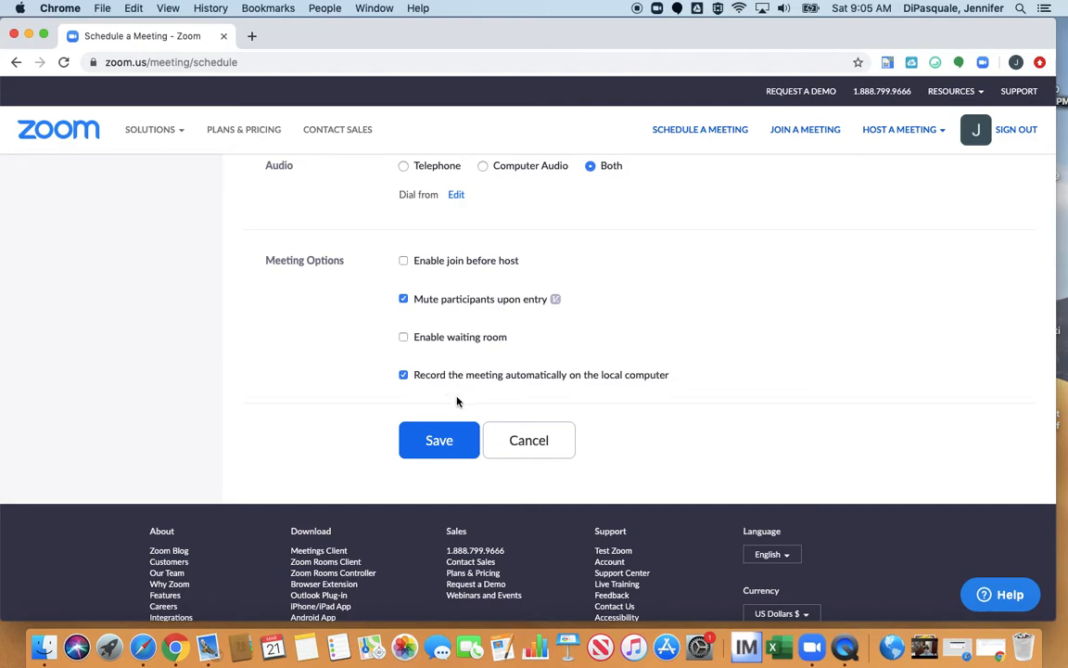
{"action": "left_click", "coordinate": [433, 439]}
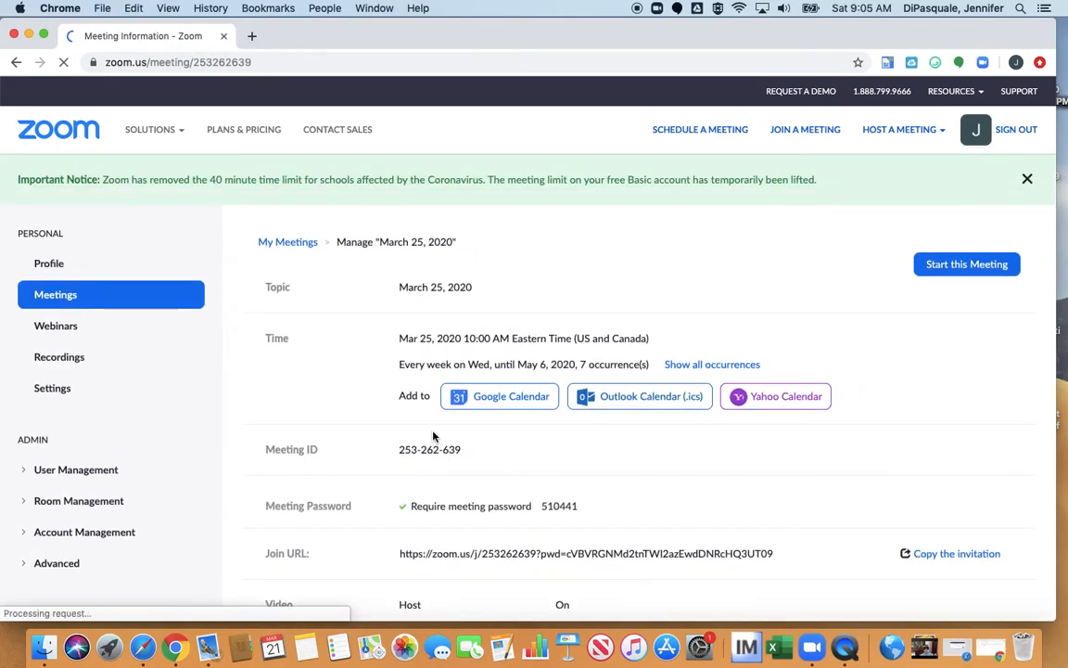
Add the scheduled meeting to Google Calendar, choosing the Google account and allowing Zoom access to its calendars.
{"action": "scroll", "coordinate": [435, 437], "scroll_direction": "down", "scroll_amount": 1}
{"action": "scroll", "coordinate": [434, 437], "scroll_direction": "down", "scroll_amount": 2}
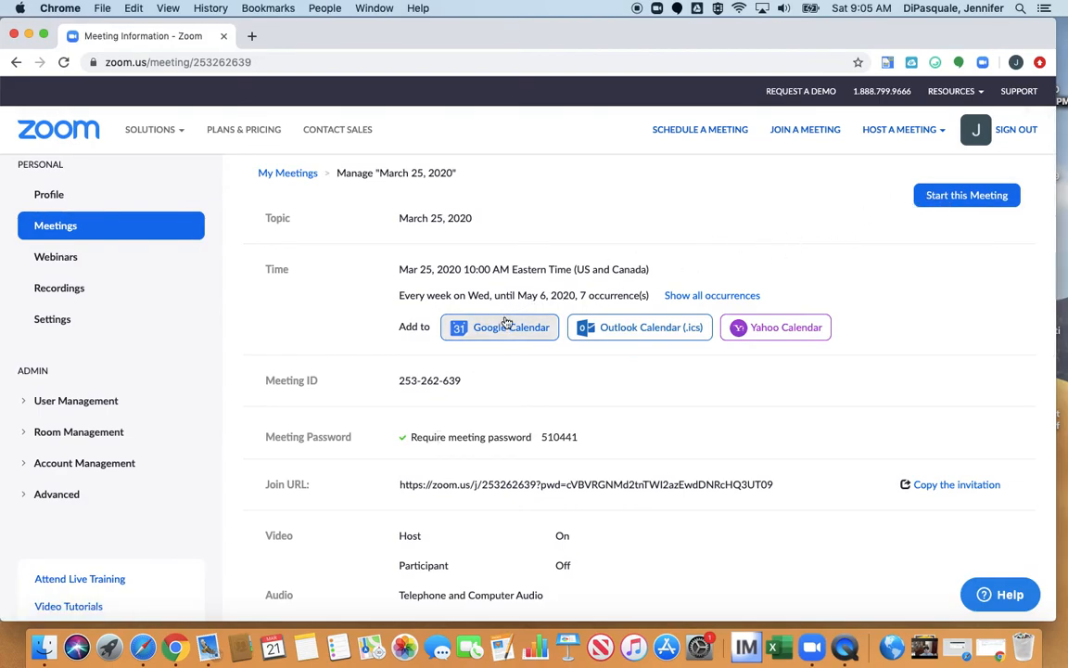
{"action": "scroll", "coordinate": [522, 379], "scroll_direction": "down", "scroll_amount": 2}
{"action": "scroll", "coordinate": [522, 378], "scroll_direction": "up", "scroll_amount": 2}
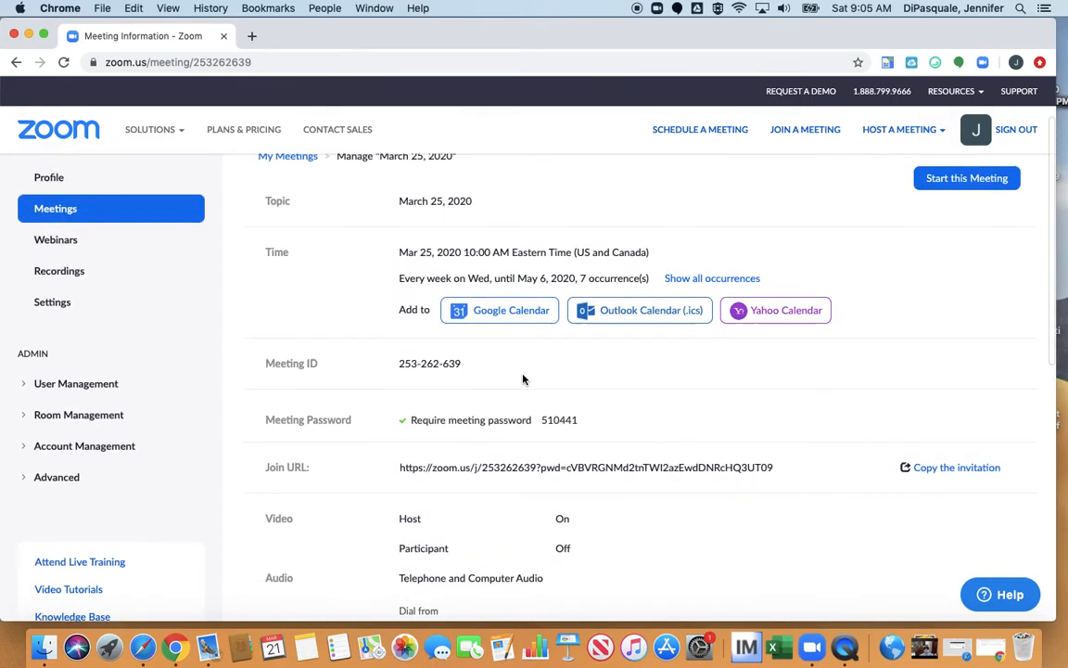
{"action": "left_click", "coordinate": [502, 318]}
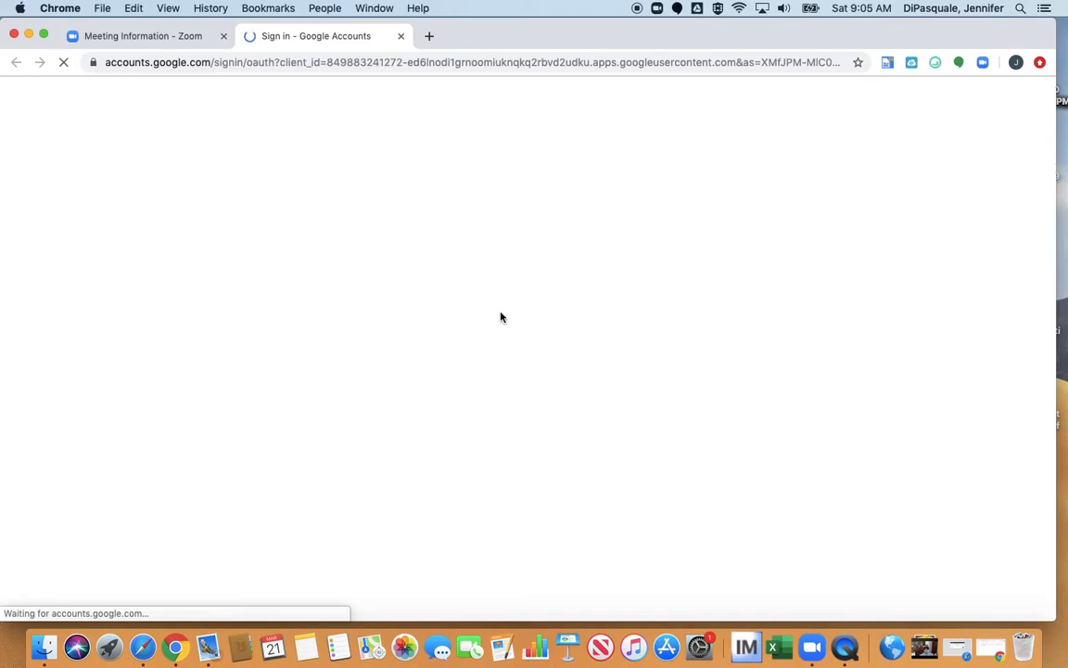
{"action": "left_click", "coordinate": [501, 317]}
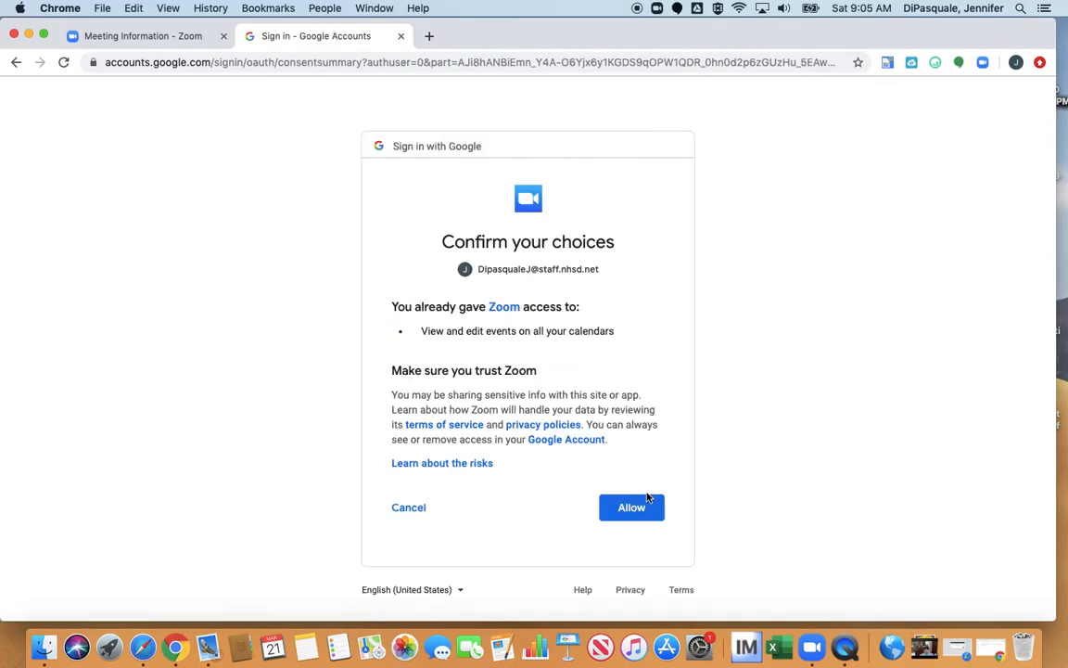
{"action": "left_click", "coordinate": [634, 509]}
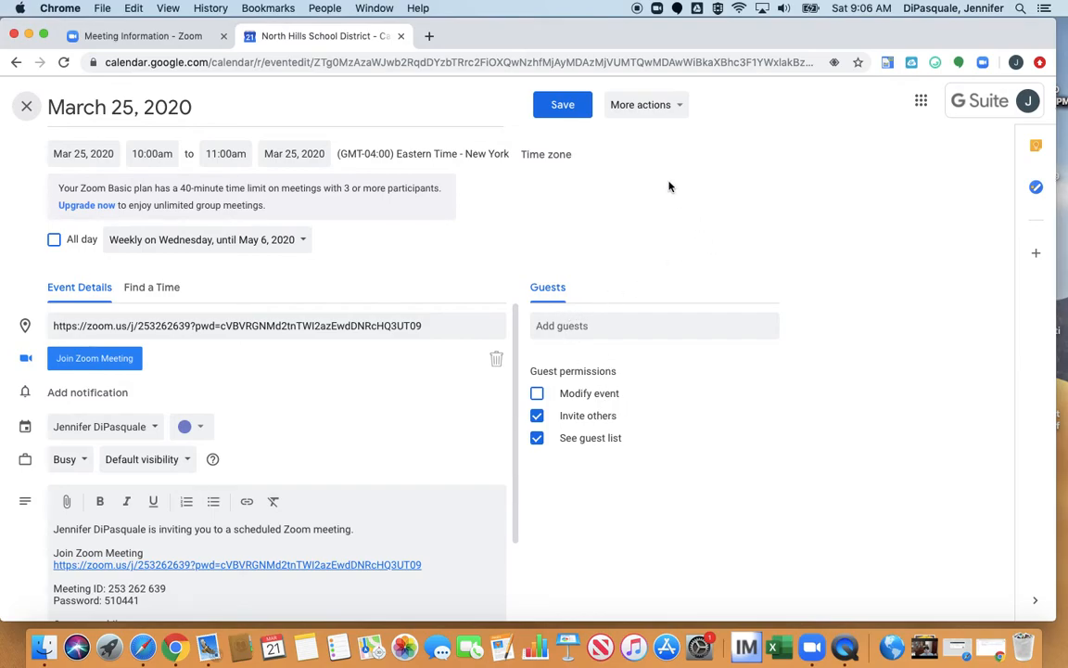
Create a copy of the March 25, 2020 event for the PBS calendar.
{"action": "left_click", "coordinate": [646, 104]}
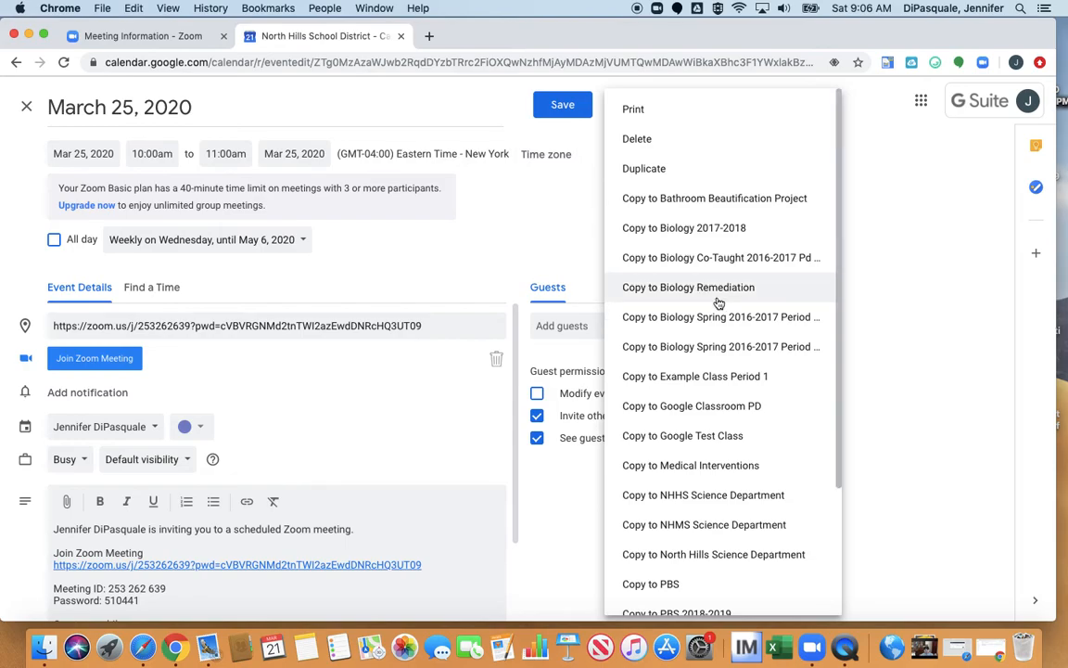
{"action": "scroll", "coordinate": [719, 303], "scroll_direction": "down", "scroll_amount": 3}
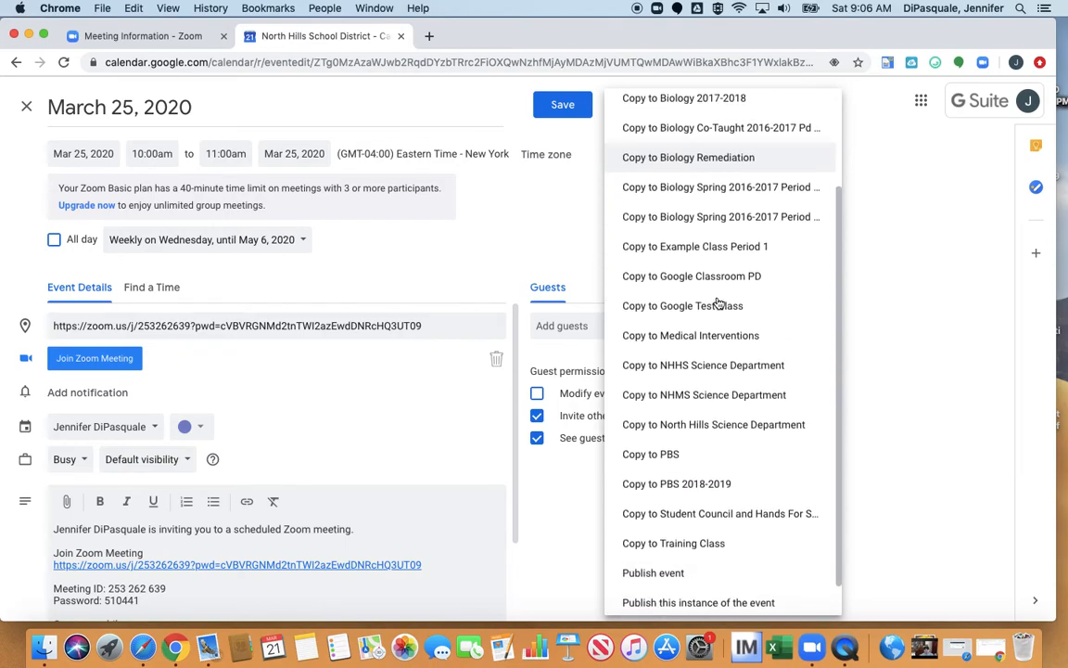
{"action": "scroll", "coordinate": [719, 303], "scroll_direction": "down", "scroll_amount": 1}
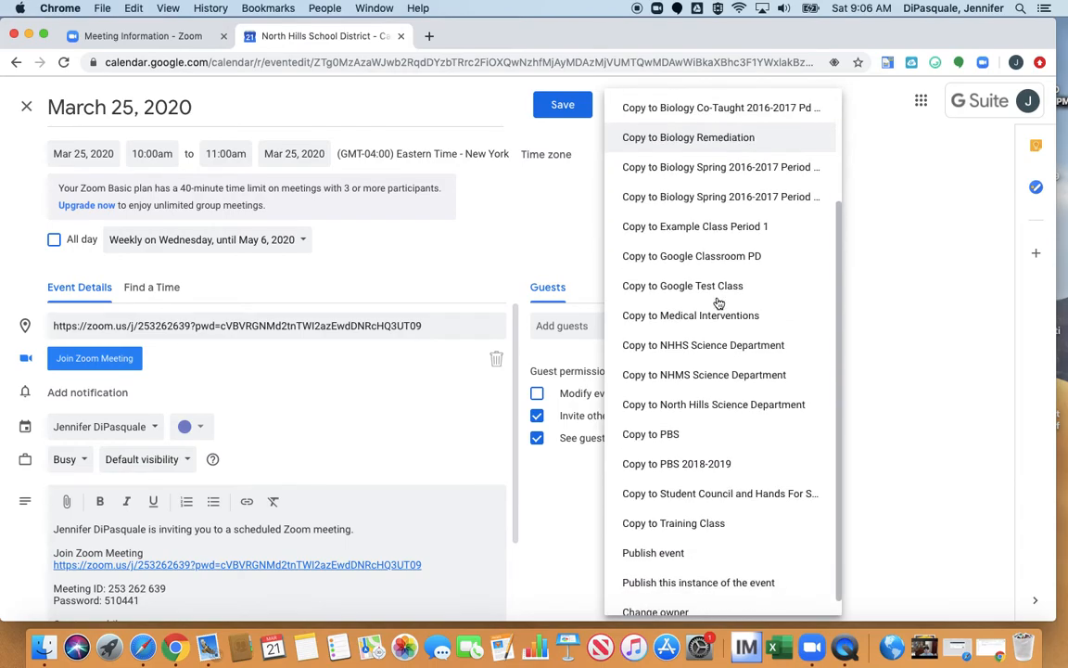
{"action": "left_click", "coordinate": [664, 436]}
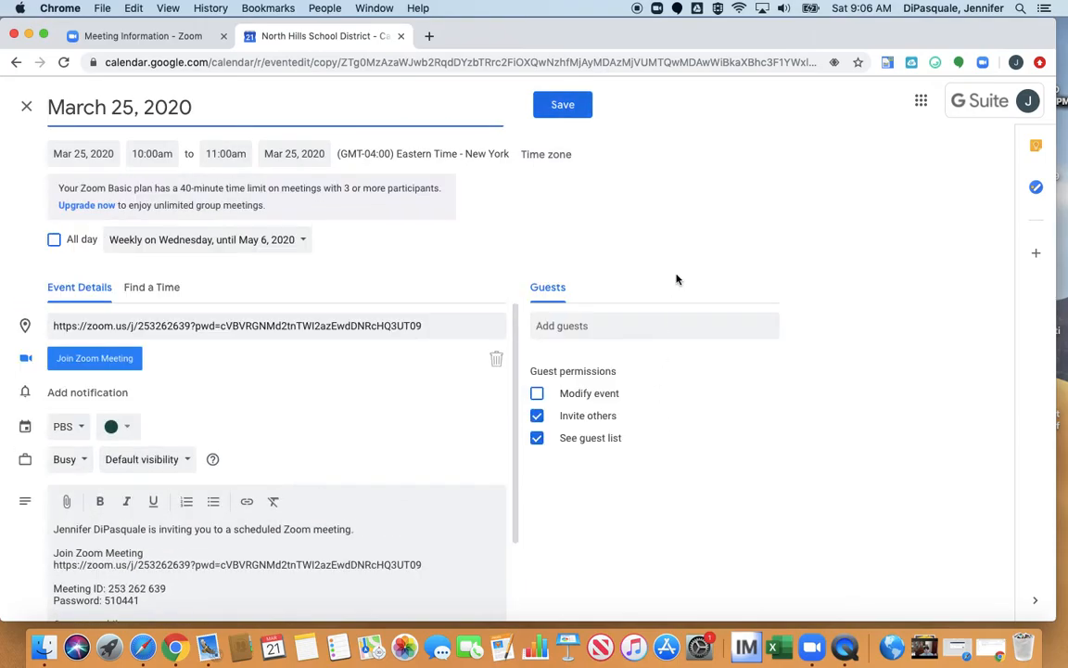
Assign the copied event to the Medical Interventions calendar.
{"action": "left_click", "coordinate": [80, 430]}
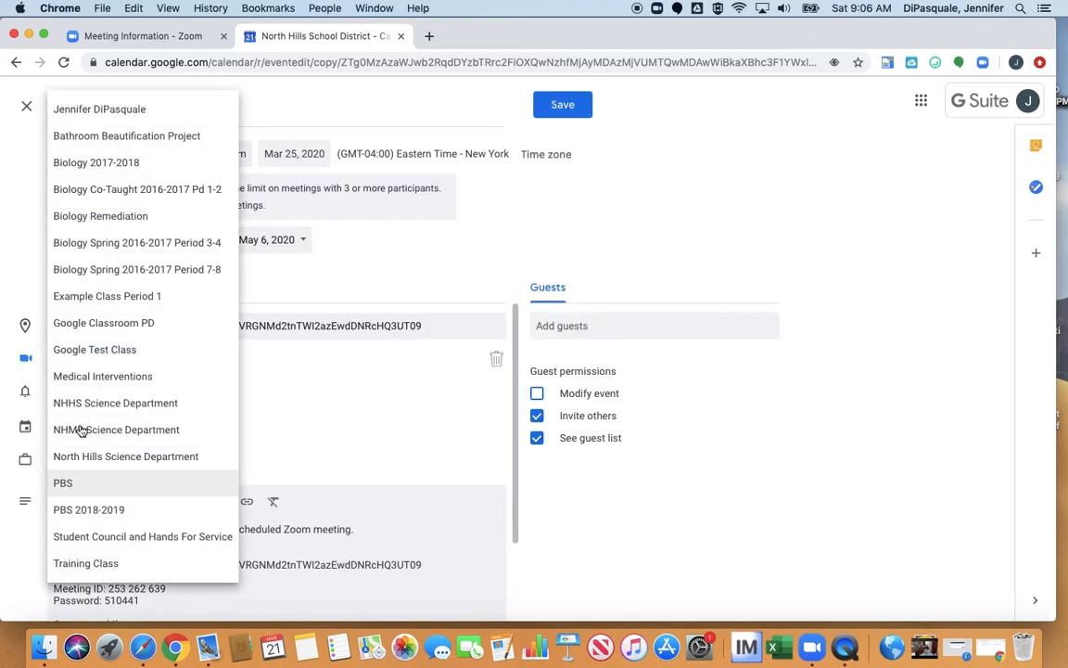
{"action": "left_click", "coordinate": [78, 484]}
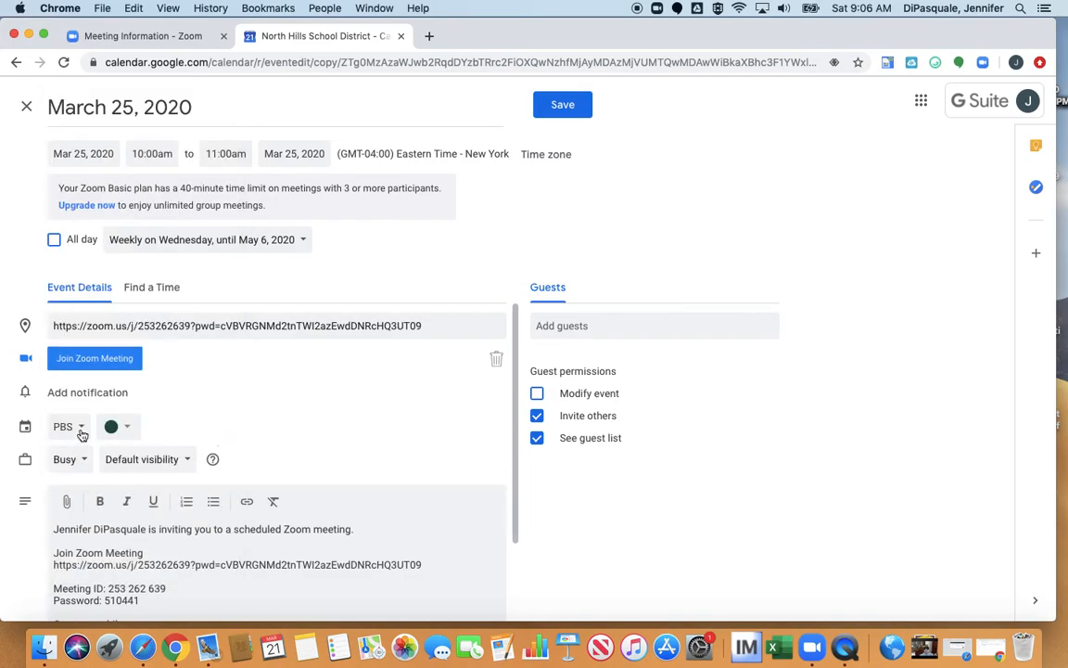
{"action": "left_click", "coordinate": [82, 435]}
{"action": "left_click", "coordinate": [88, 374]}
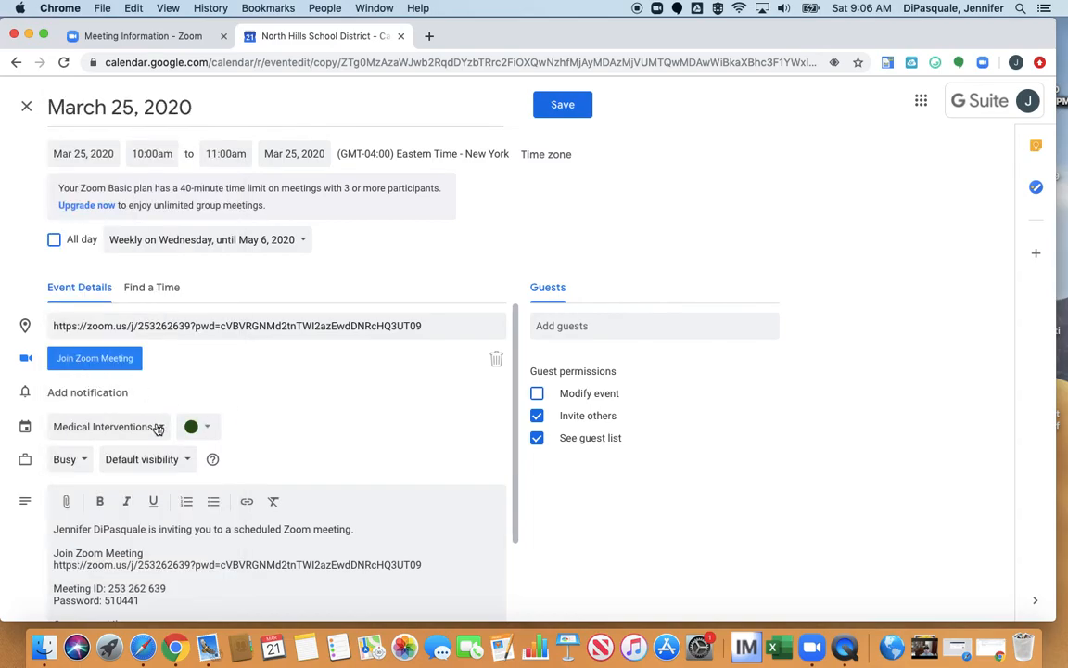
Save the copied event to the North Hills Science Department calendar and show Wednesday, March 25 in the day view.
{"action": "left_click", "coordinate": [158, 428]}
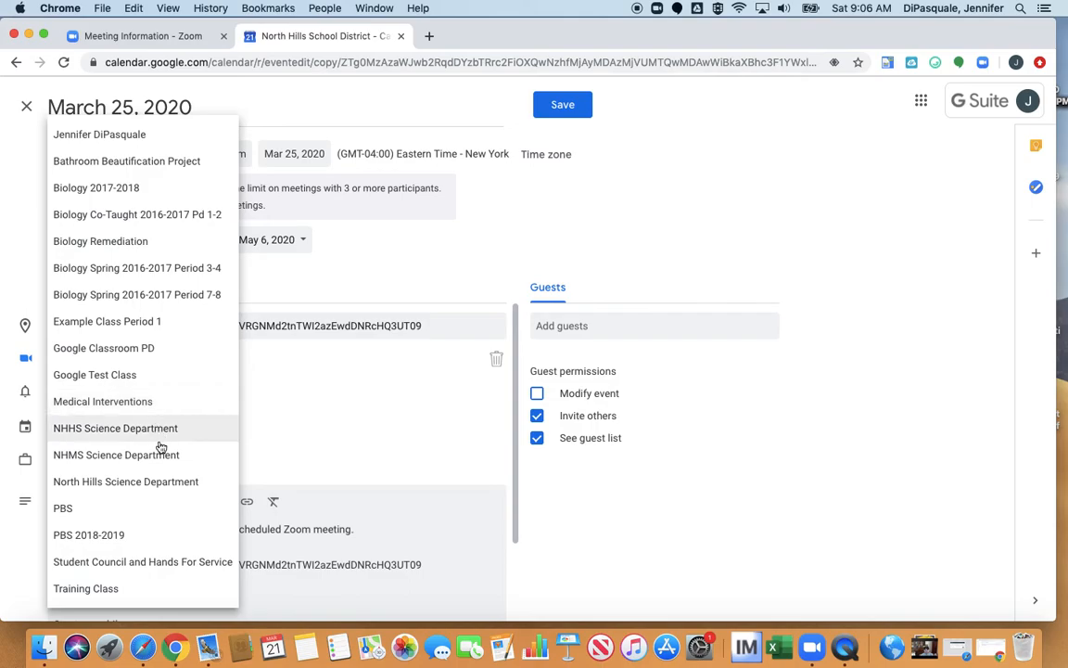
{"action": "left_click", "coordinate": [158, 482]}
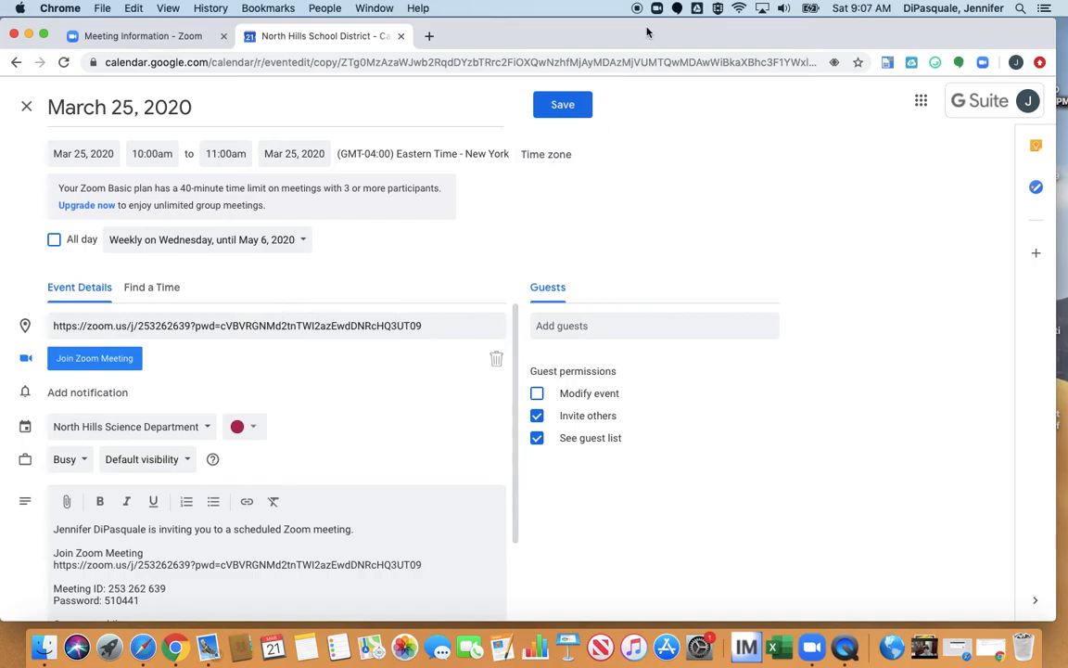
{"action": "left_click", "coordinate": [564, 110]}
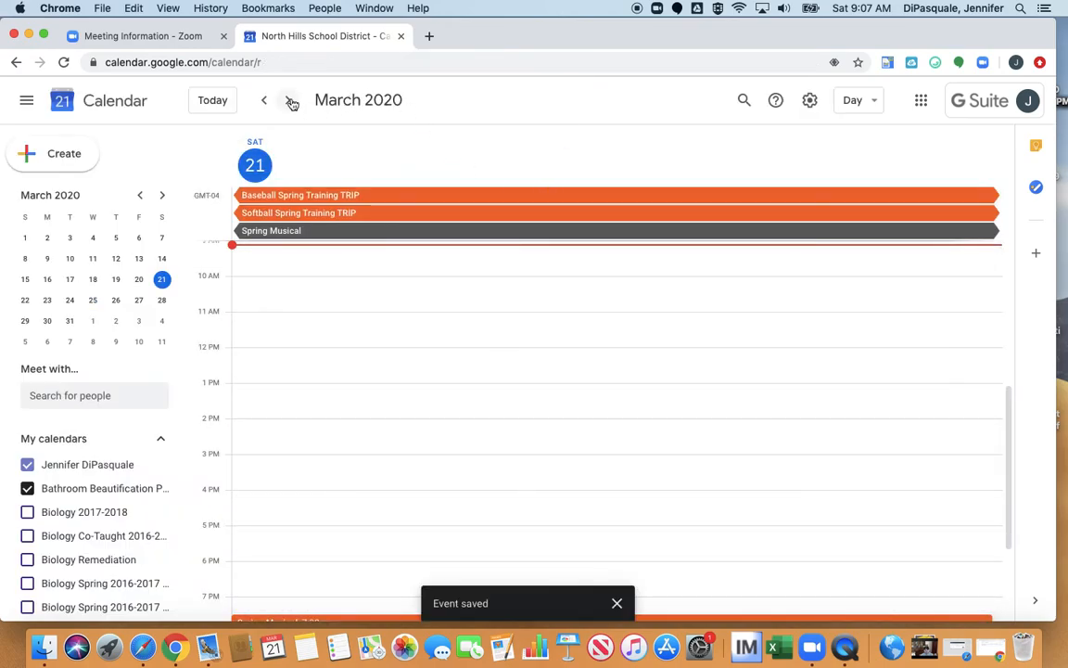
{"action": "left_click", "coordinate": [93, 300]}
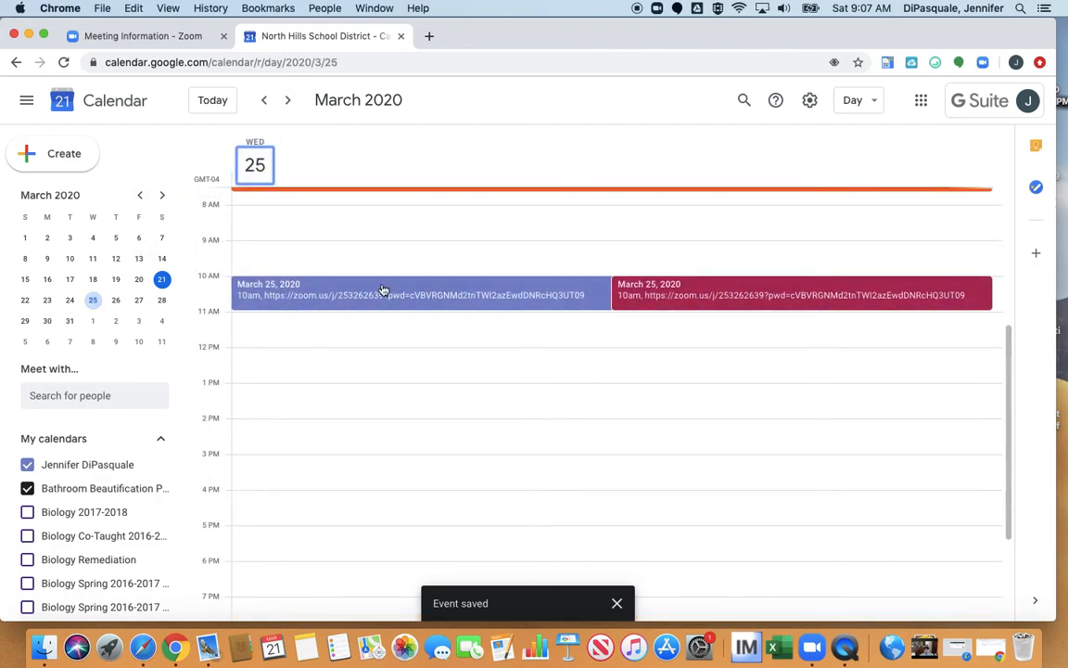